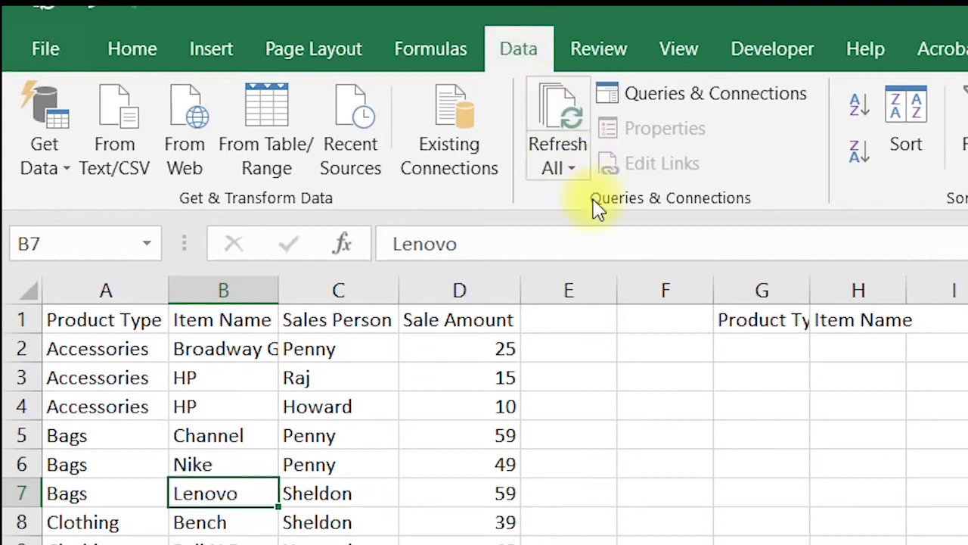
Turn on filtering for the sales table and filter Item Name to show only Lenovo
{"action": "left_click", "coordinate": [610, 138]}
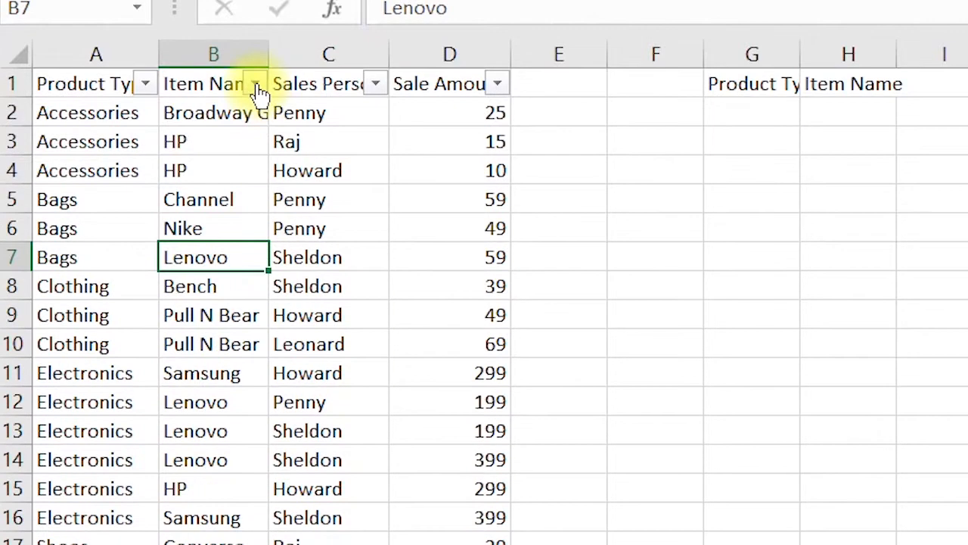
{"action": "left_click", "coordinate": [257, 85]}
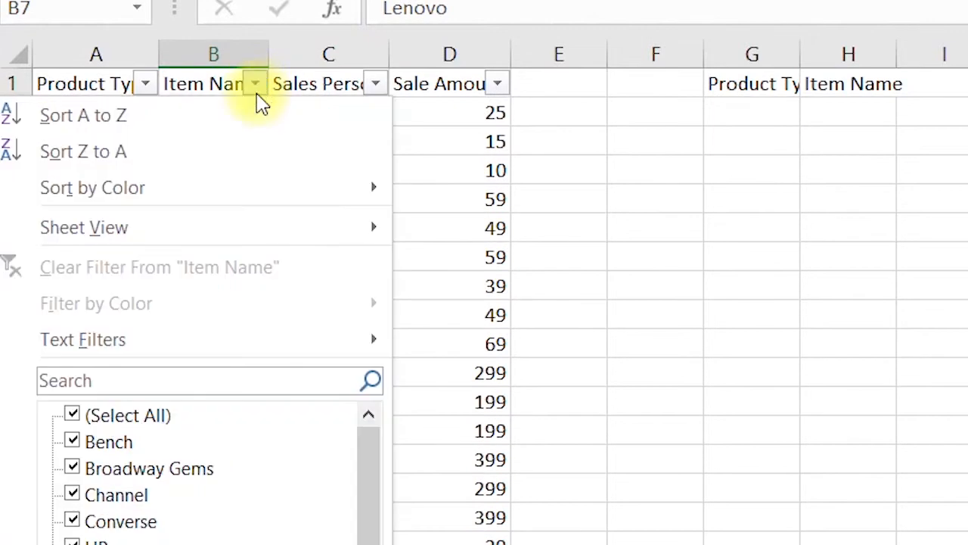
{"action": "left_click", "coordinate": [73, 412]}
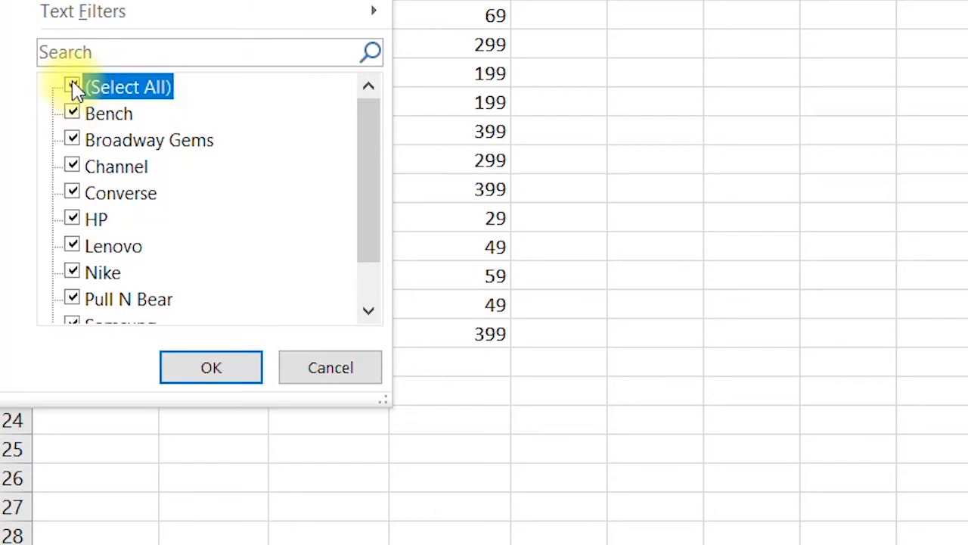
{"action": "left_click", "coordinate": [74, 87]}
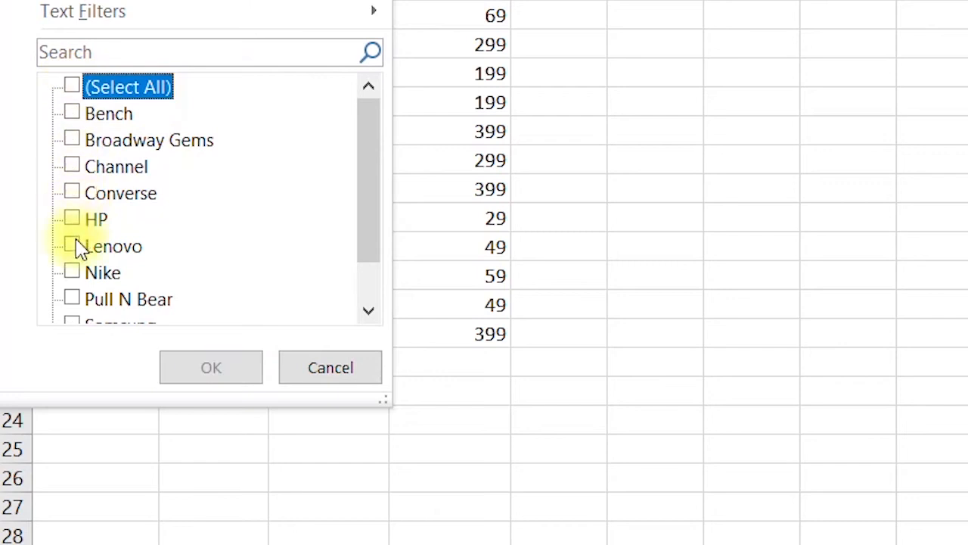
{"action": "left_click", "coordinate": [71, 246]}
{"action": "scroll", "coordinate": [129, 295], "scroll_direction": "down", "scroll_amount": 1}
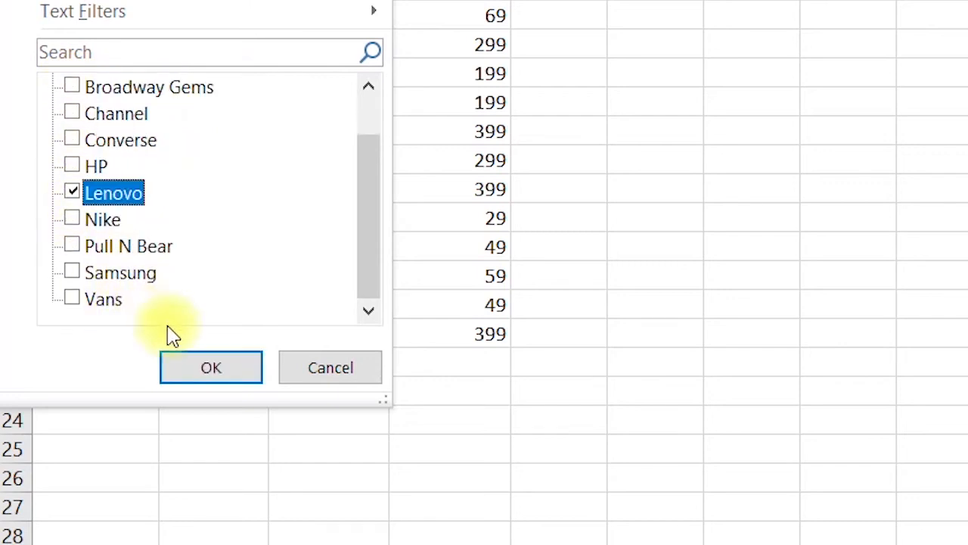
{"action": "left_click", "coordinate": [199, 360]}
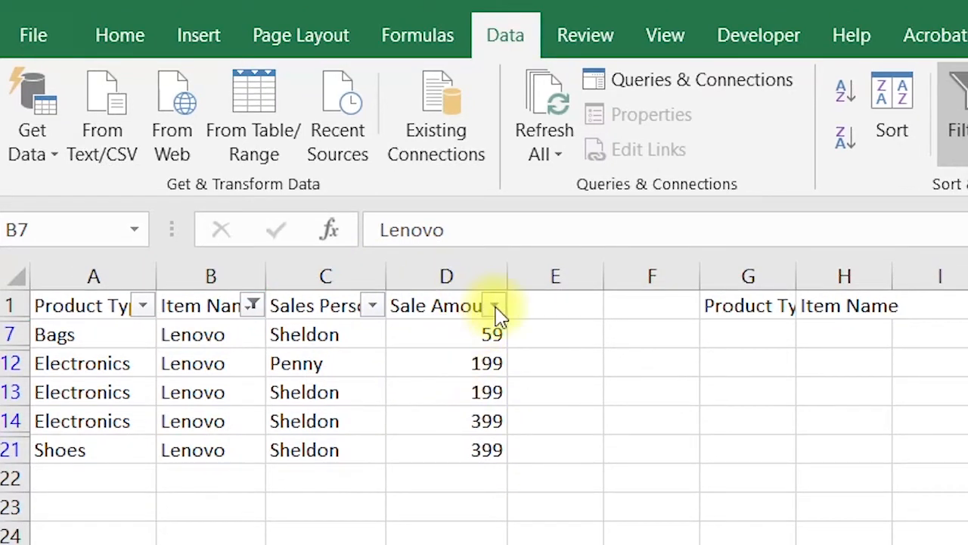
Open the Sale Amount filter list to review its values
{"action": "left_click", "coordinate": [496, 312]}
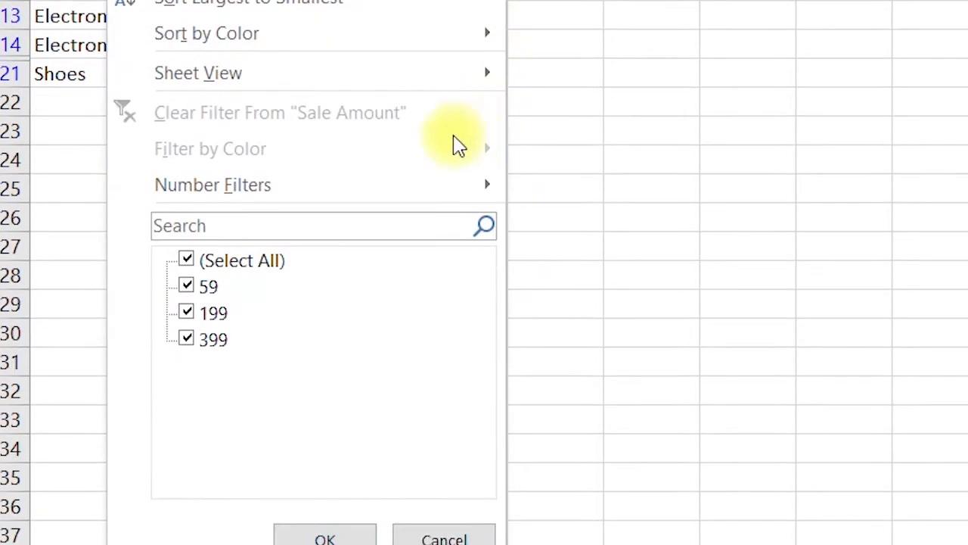
{"action": "mouse_move", "coordinate": [414, 193]}
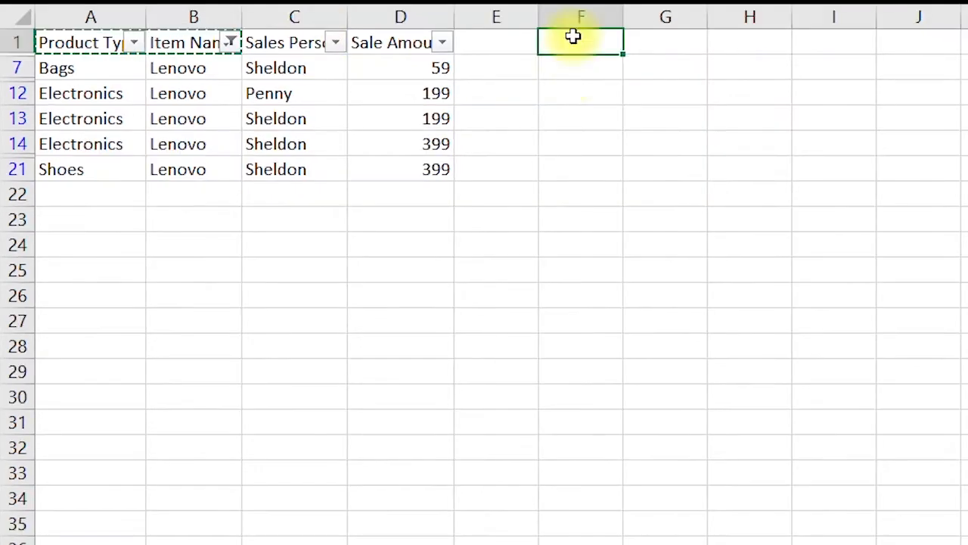
Paste the Product Type and Item Name headers beside the table and copy Electronics beneath Product Type
{"action": "type", "text": "Product Type\tItem Name"}
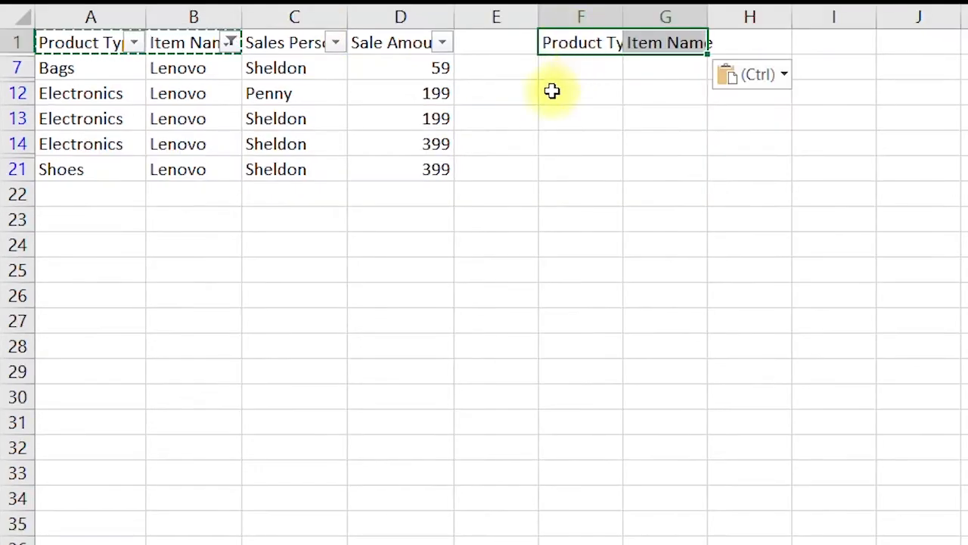
{"action": "left_click", "coordinate": [91, 93]}
{"action": "key", "text": "ctrl+c"}
{"action": "left_click", "coordinate": [580, 67]}
{"action": "key", "text": "ctrl+v"}
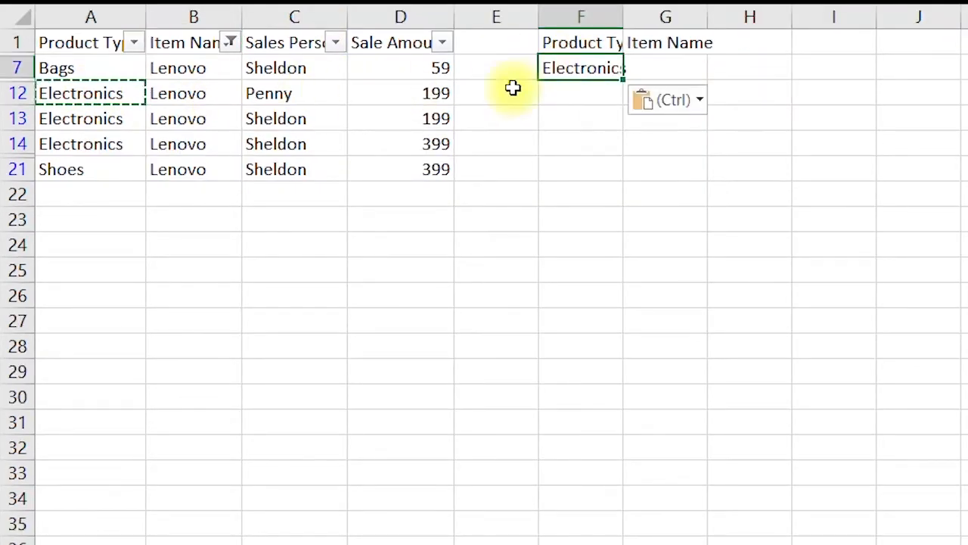
Copy Lenovo beneath the Item Name criteria header
{"action": "left_click", "coordinate": [204, 99]}
{"action": "key", "text": "ctrl+c"}
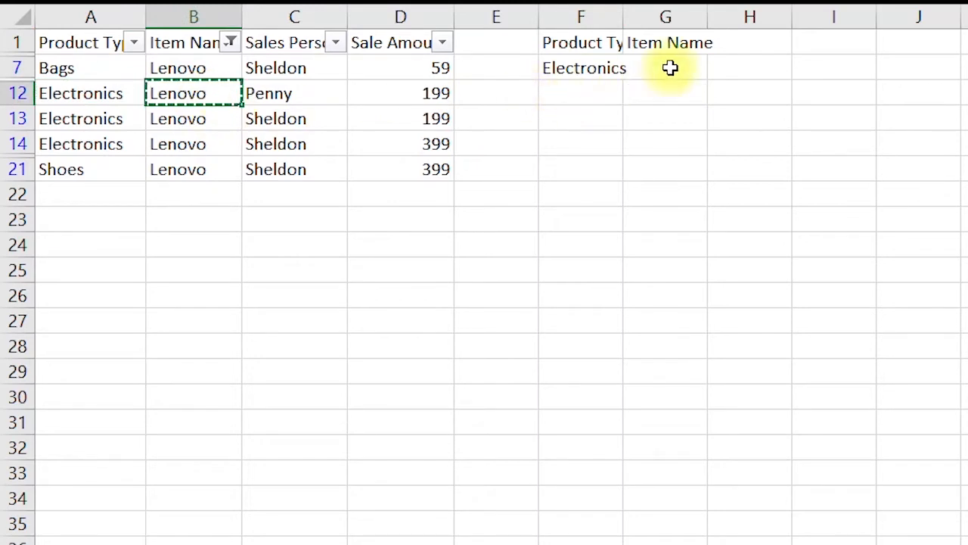
{"action": "left_click", "coordinate": [685, 66]}
{"action": "key", "text": "ctrl+v"}
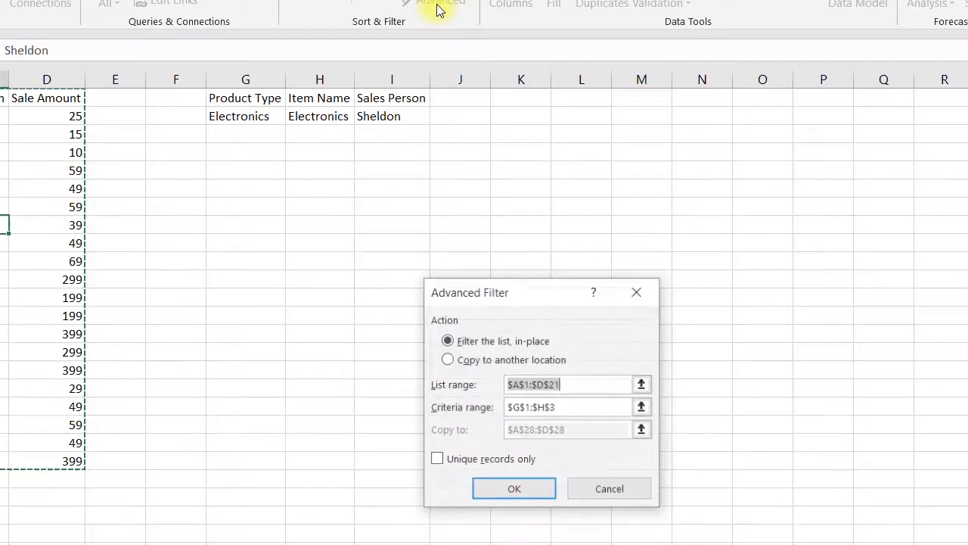
Review the Advanced Filter criteria range and the data table's four column headers
{"action": "left_click", "coordinate": [578, 407]}
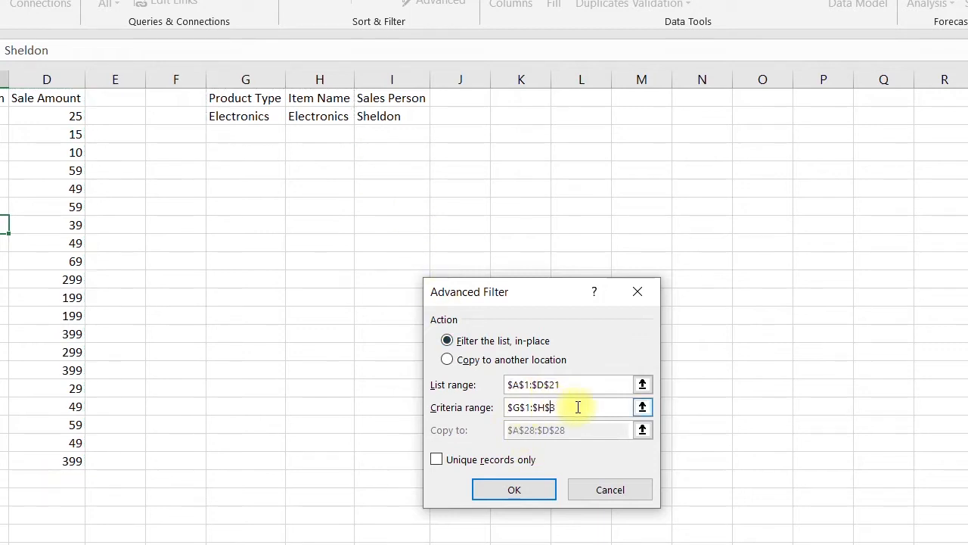
{"action": "left_click_drag", "start_coordinate": [578, 407], "coordinate": [482, 409]}
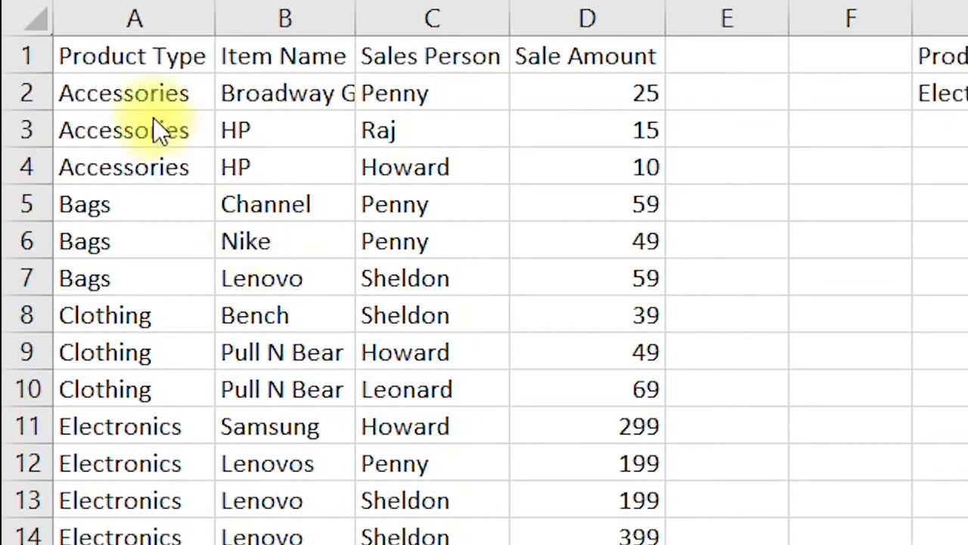
{"action": "left_click", "coordinate": [131, 56]}
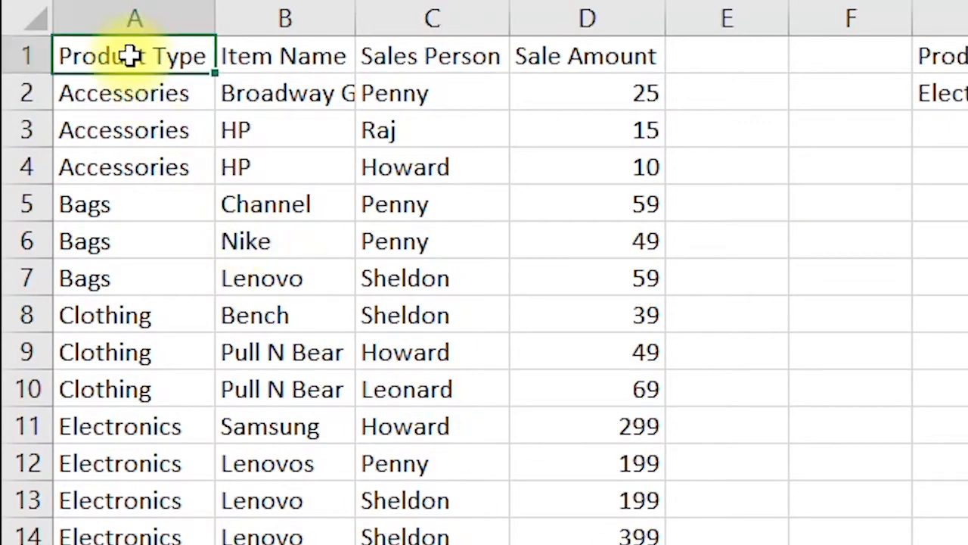
{"action": "left_click", "coordinate": [256, 63]}
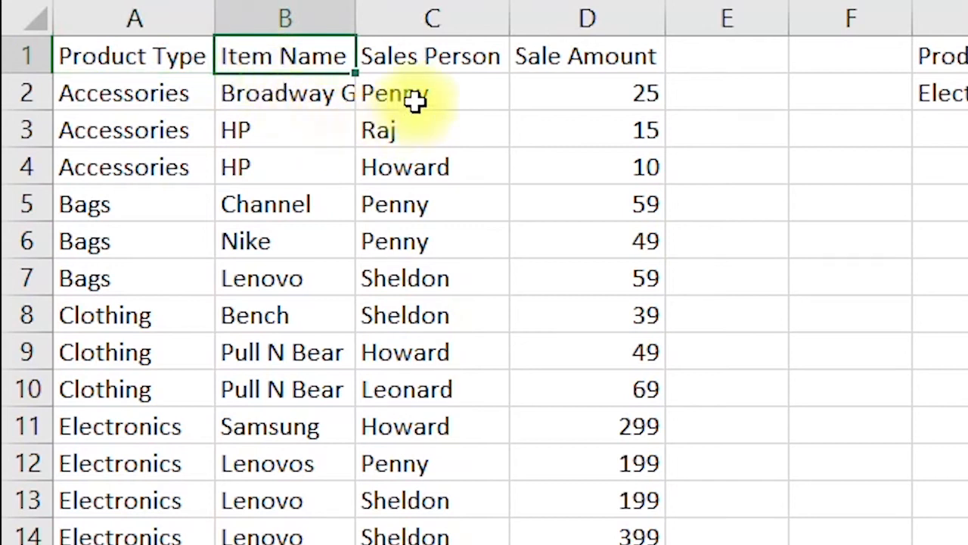
{"action": "left_click", "coordinate": [447, 60]}
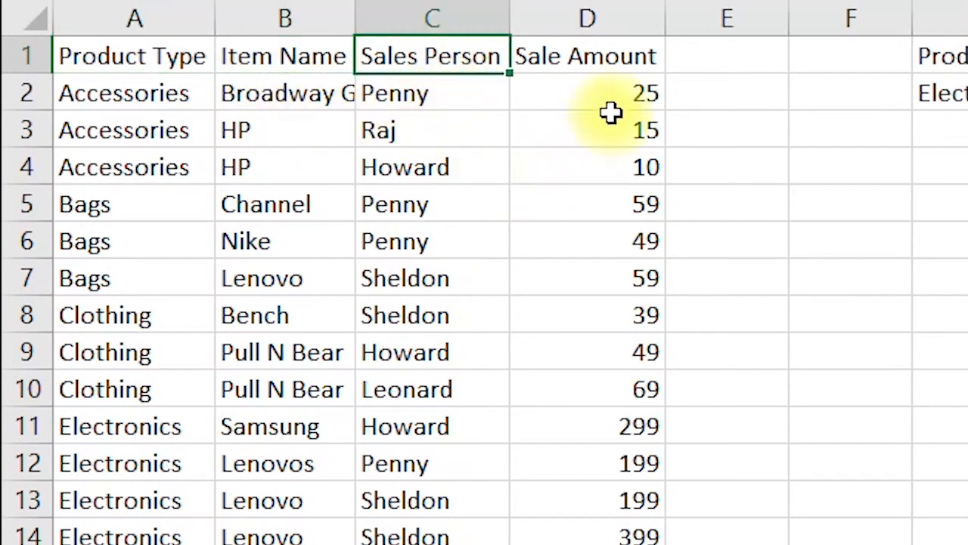
{"action": "left_click", "coordinate": [621, 58]}
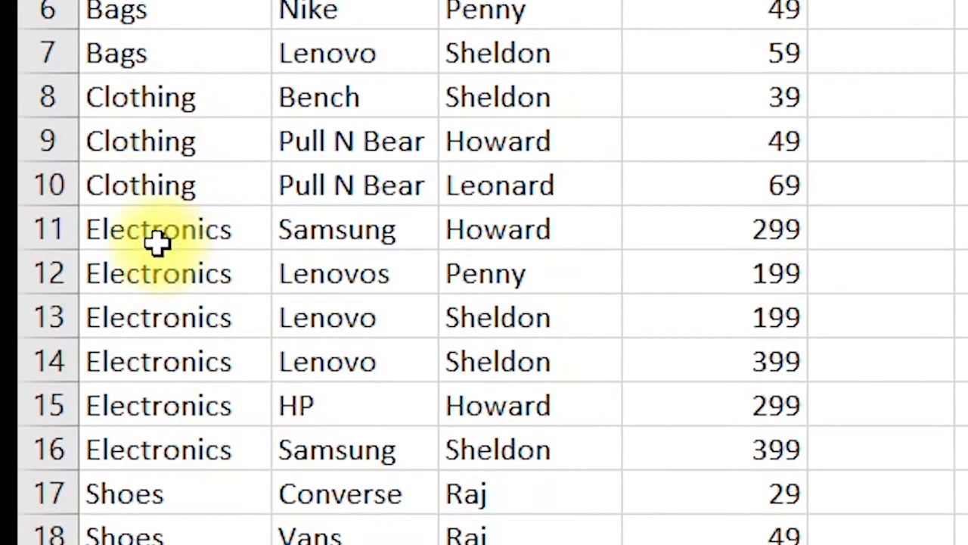
Inspect the Electronics Lenovo rows and the example criteria blocks on the sheet
{"action": "left_click_drag", "start_coordinate": [120, 440], "coordinate": [113, 541]}
{"action": "left_click_drag", "start_coordinate": [149, 423], "coordinate": [155, 450]}
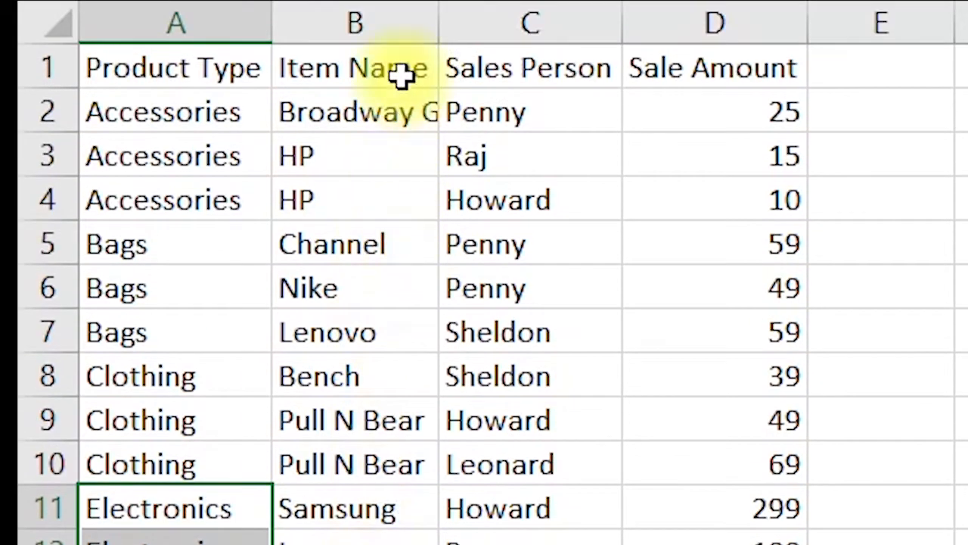
{"action": "left_click", "coordinate": [401, 75]}
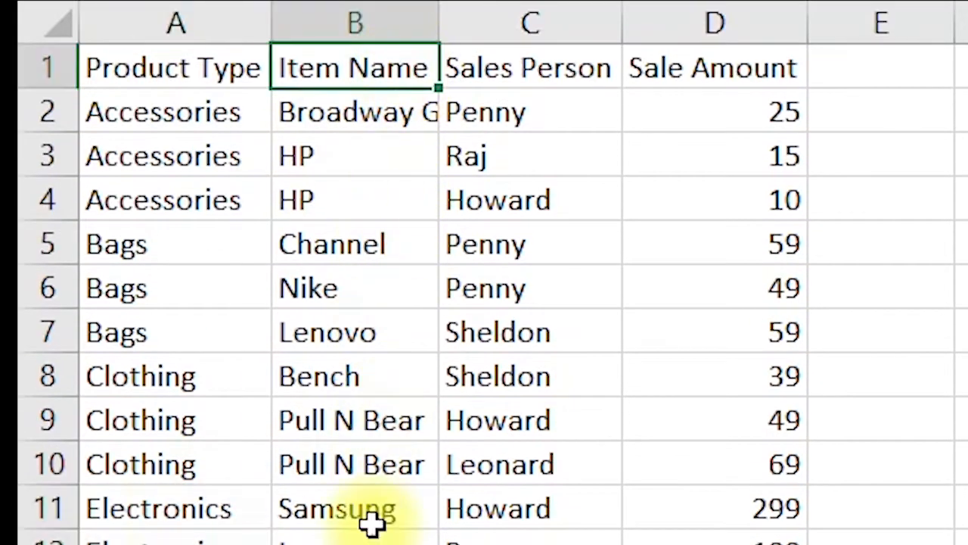
{"action": "left_click_drag", "start_coordinate": [360, 295], "coordinate": [361, 402]}
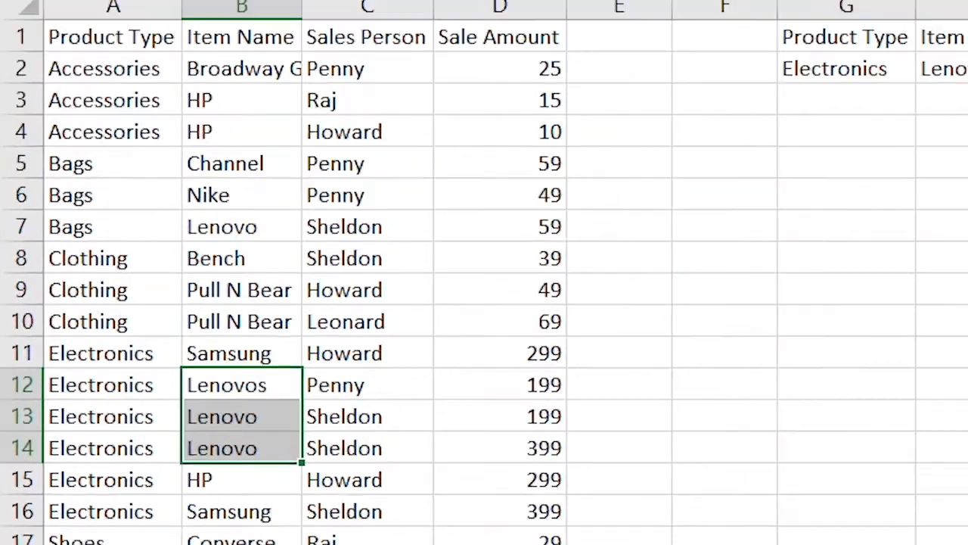
{"action": "left_click", "coordinate": [961, 421]}
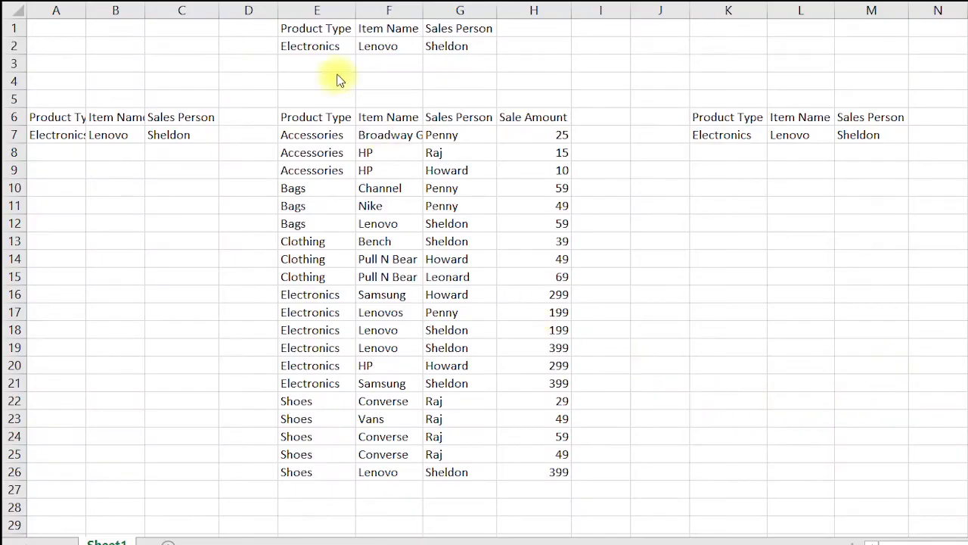
{"action": "left_click_drag", "start_coordinate": [309, 27], "coordinate": [480, 46]}
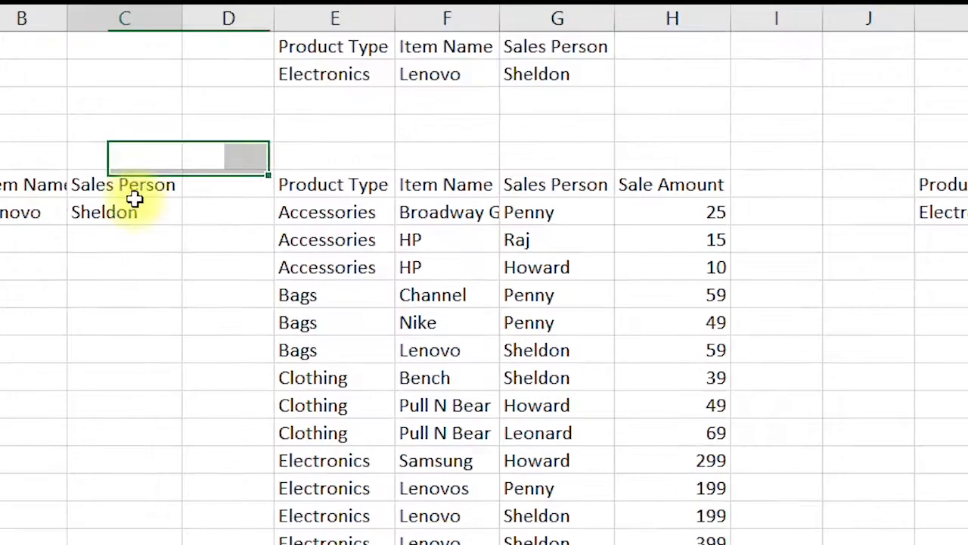
{"action": "left_click_drag", "start_coordinate": [187, 131], "coordinate": [45, 118]}
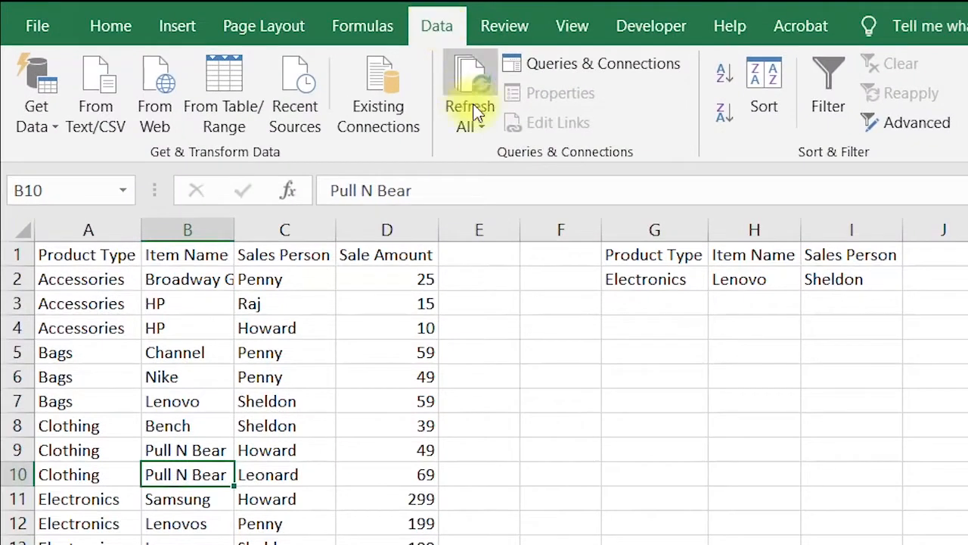
Run Advanced Filter in place using the Product Type, Item Name and Sales Person criteria block
{"action": "left_click", "coordinate": [910, 140]}
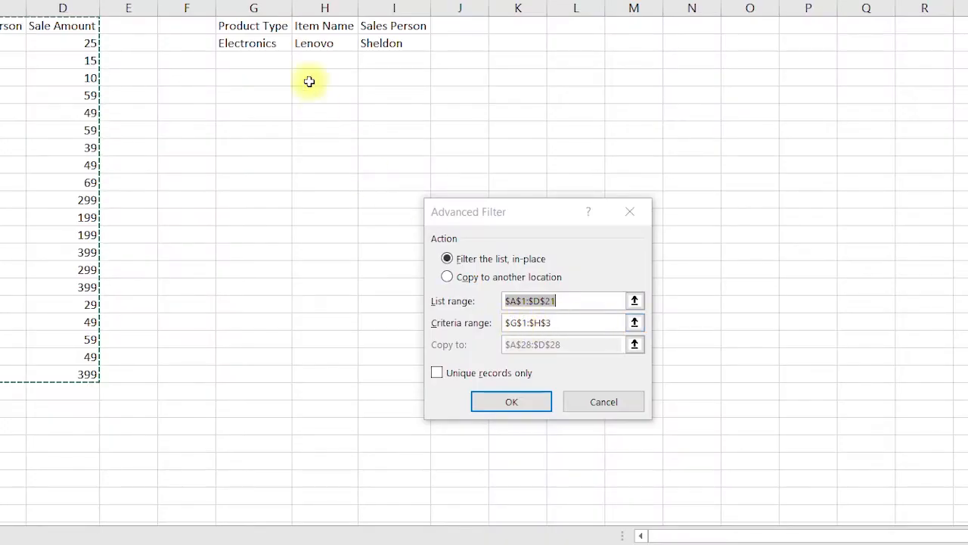
{"action": "left_click_drag", "start_coordinate": [252, 29], "coordinate": [387, 67]}
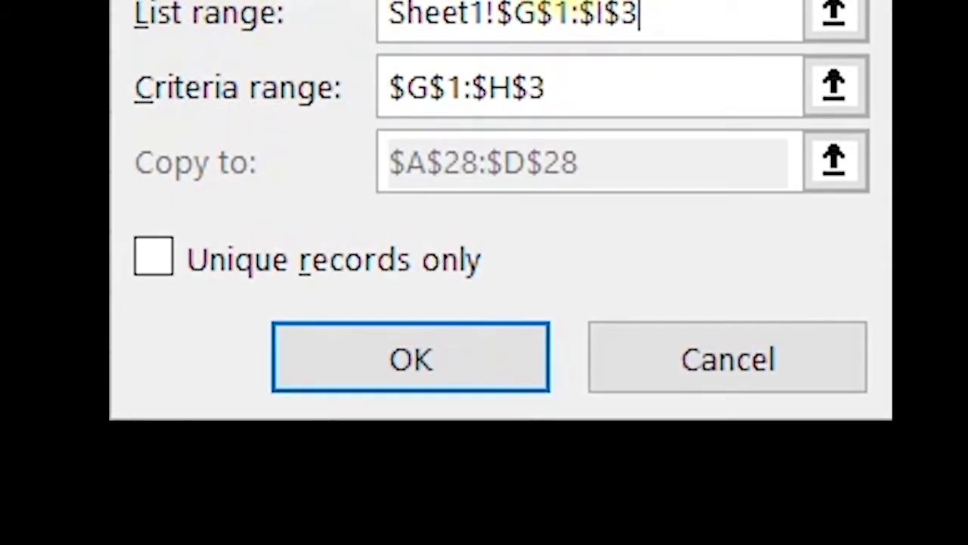
{"action": "left_click", "coordinate": [427, 374]}
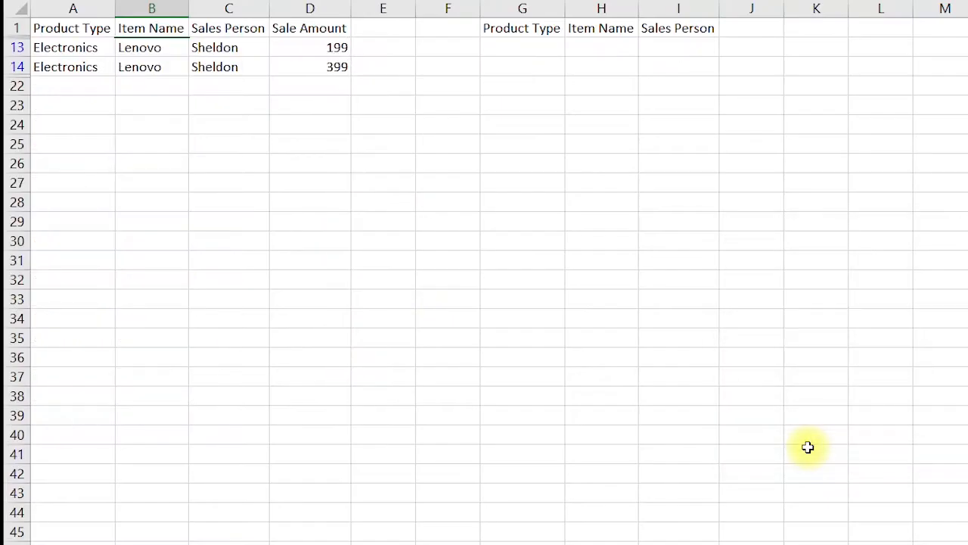
Change the Item Name criterion to ="=Lenovo" for an exact match
{"action": "left_click_drag", "start_coordinate": [37, 34], "coordinate": [322, 69]}
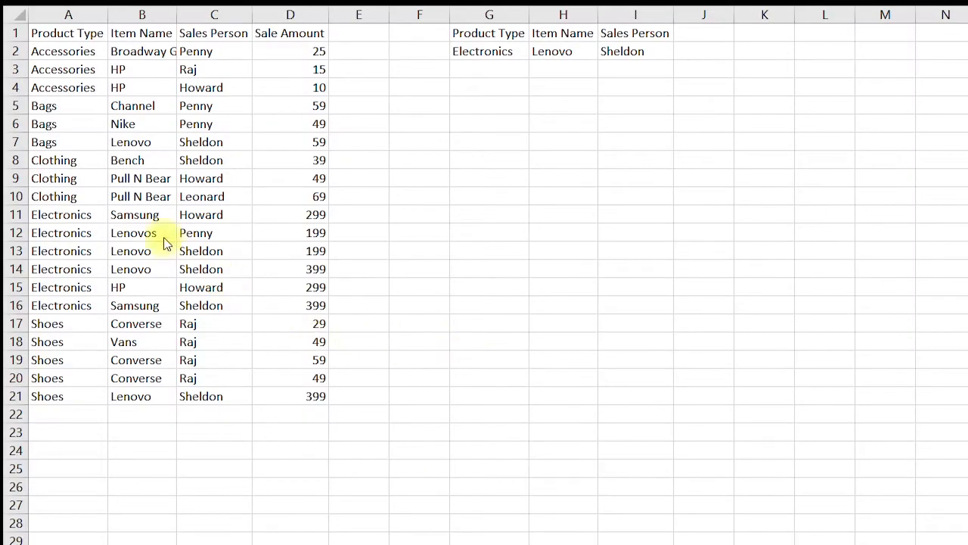
{"action": "left_click", "coordinate": [133, 253]}
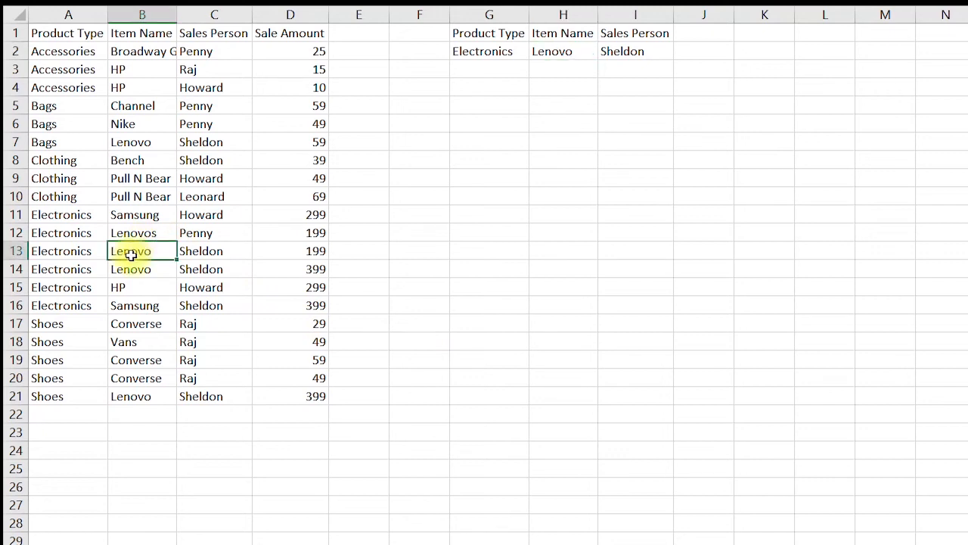
{"action": "left_click", "coordinate": [556, 54]}
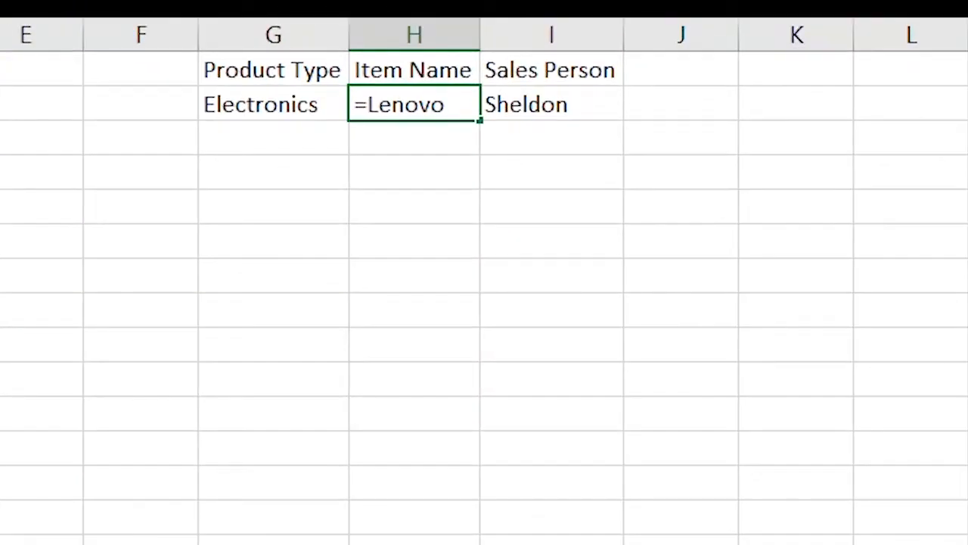
{"action": "type", "text": "=\"="}
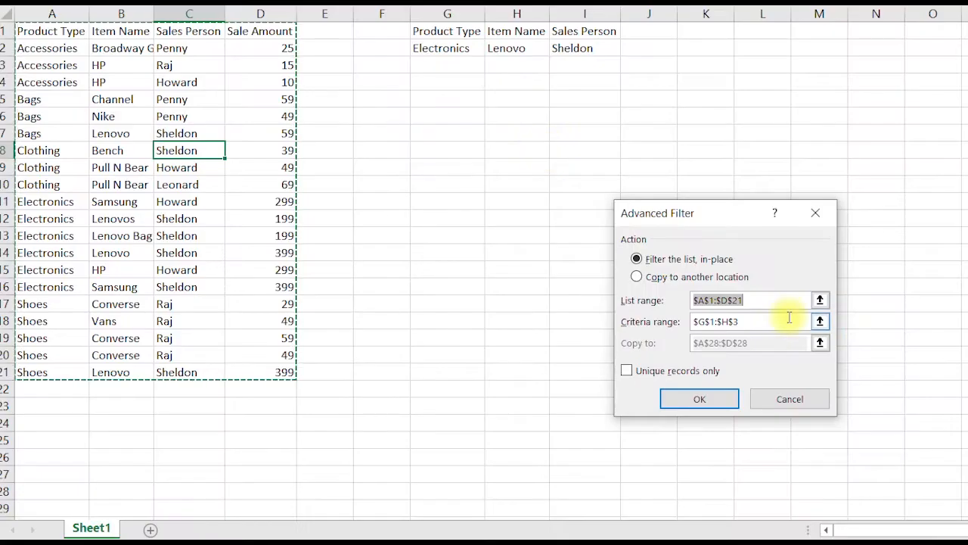
Run Advanced Filter in place with the criteria range Sheet1!$G$1:$I$2
{"action": "left_click_drag", "start_coordinate": [789, 318], "coordinate": [616, 114]}
{"action": "left_click_drag", "start_coordinate": [441, 34], "coordinate": [578, 48]}
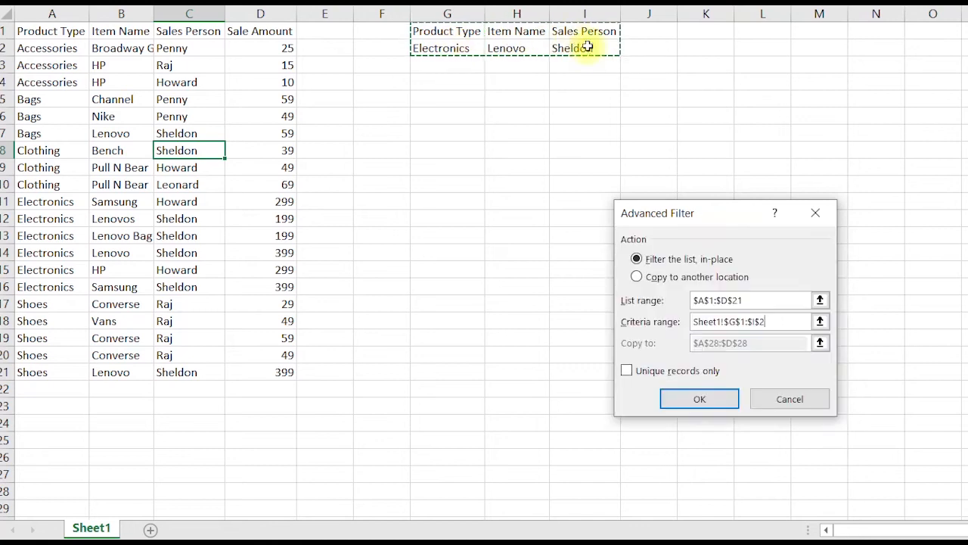
{"action": "left_click", "coordinate": [675, 397]}
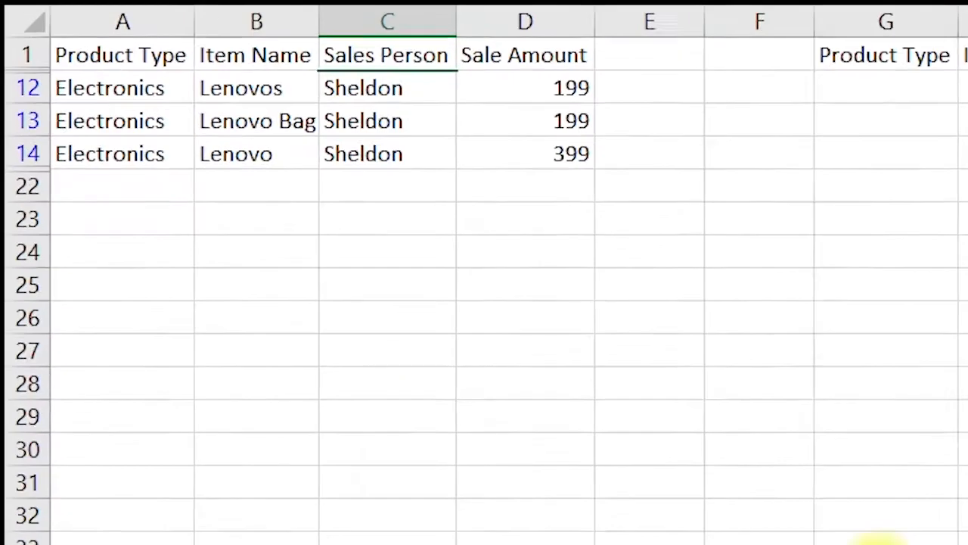
Fill the Product Type and Item Name criteria across into the Sales Person column, then undo the fill
{"action": "left_click_drag", "start_coordinate": [253, 91], "coordinate": [275, 112]}
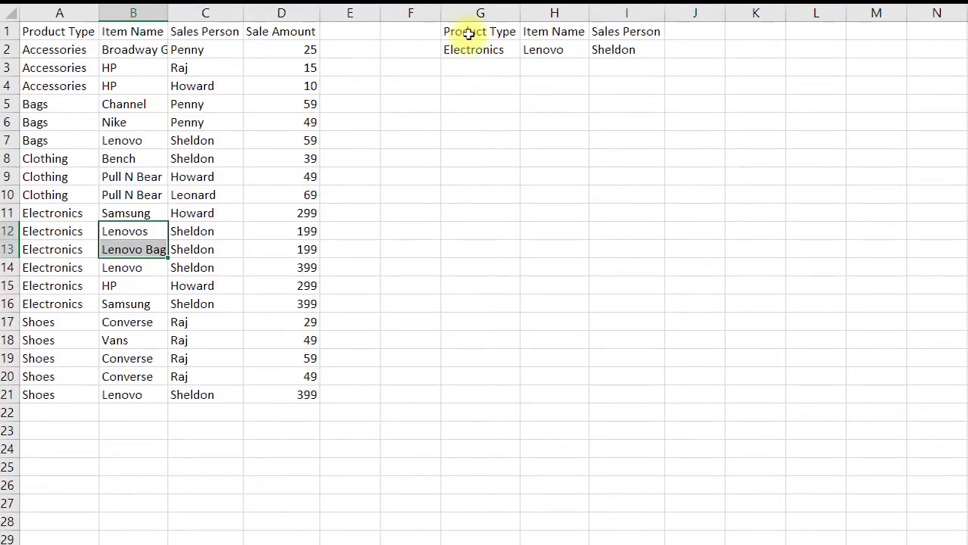
{"action": "mouse_move", "coordinate": [467, 34]}
{"action": "left_mouse_down"}
{"action": "mouse_move", "coordinate": [485, 45]}
{"action": "mouse_move", "coordinate": [553, 50]}
{"action": "left_mouse_up"}
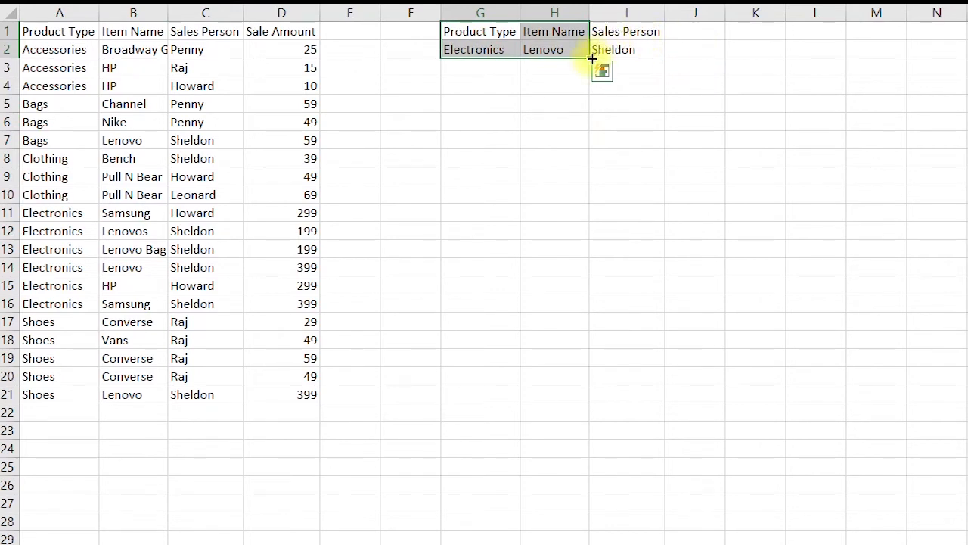
{"action": "left_click_drag", "start_coordinate": [593, 58], "coordinate": [666, 59]}
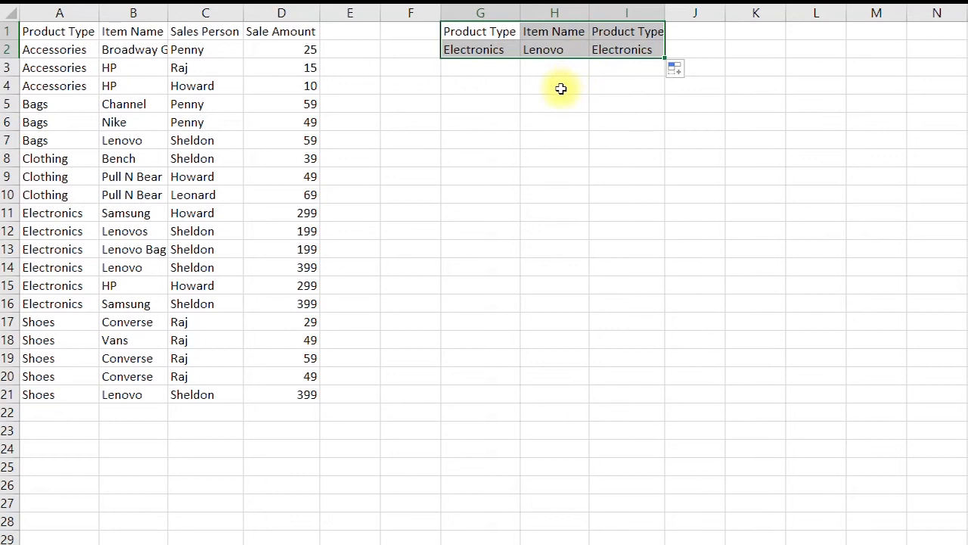
{"action": "key", "text": "ctrl+z"}
{"action": "left_click", "coordinate": [624, 159]}
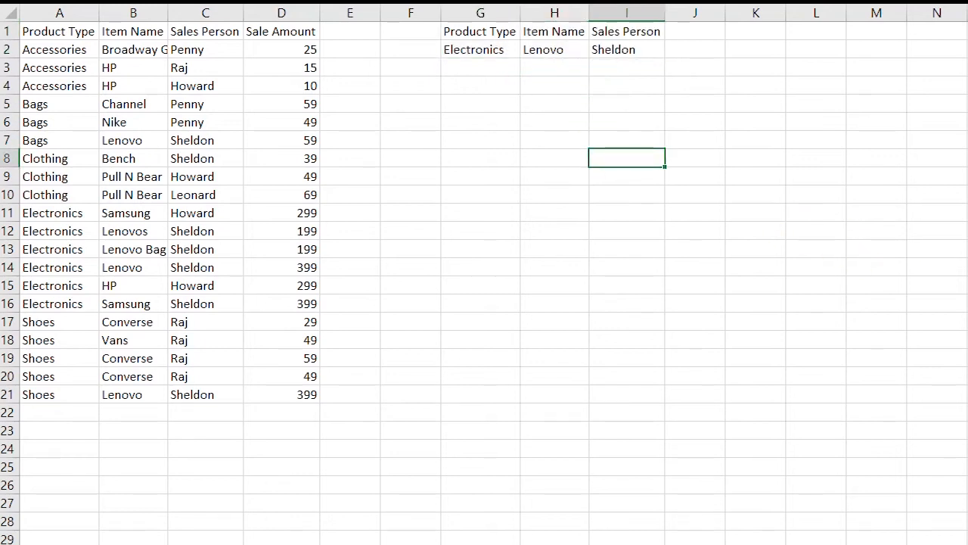
Rerun Advanced Filter in place using all three criteria columns, Product Type, Item Name and Sales Person, as range G1:I2
{"action": "left_click_drag", "start_coordinate": [458, 31], "coordinate": [564, 50]}
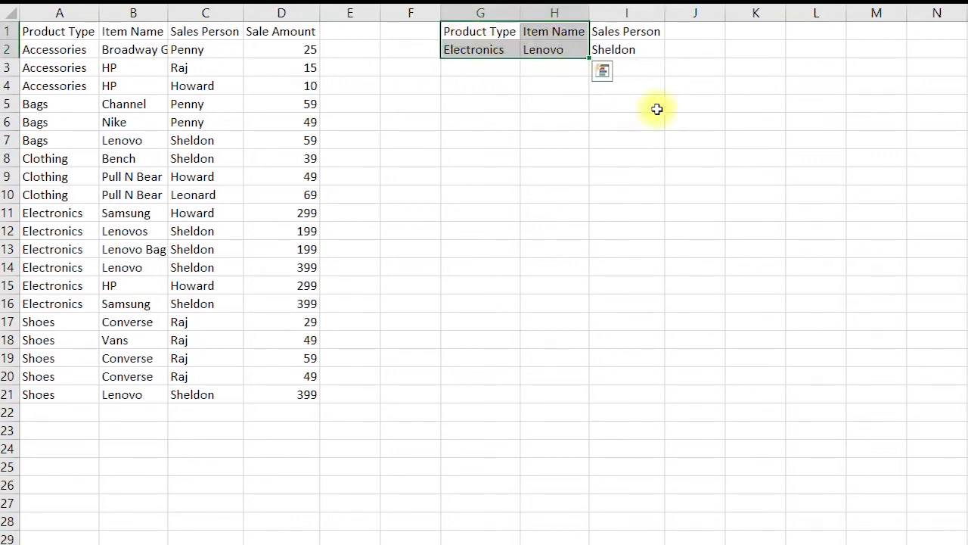
{"action": "left_click", "coordinate": [635, 30]}
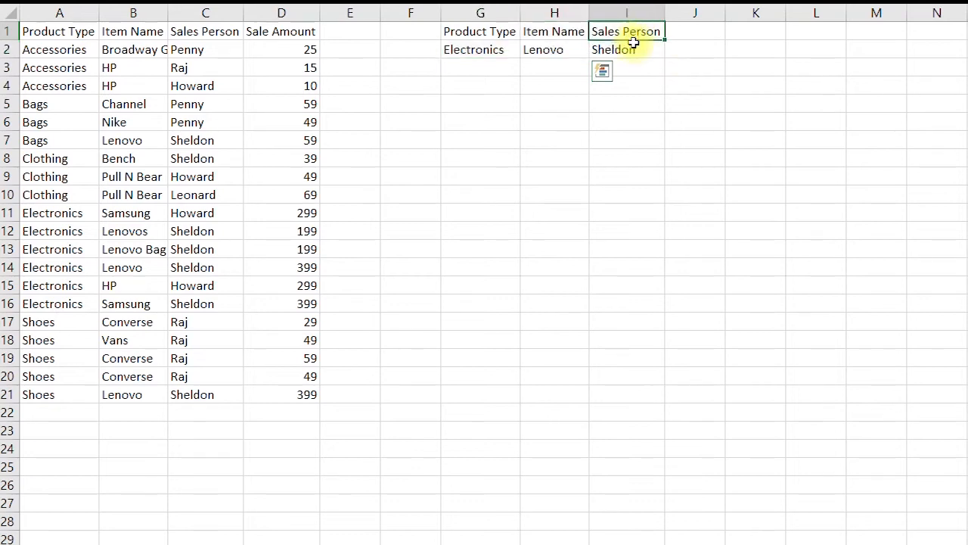
{"action": "left_click", "coordinate": [634, 43], "text": "shift"}
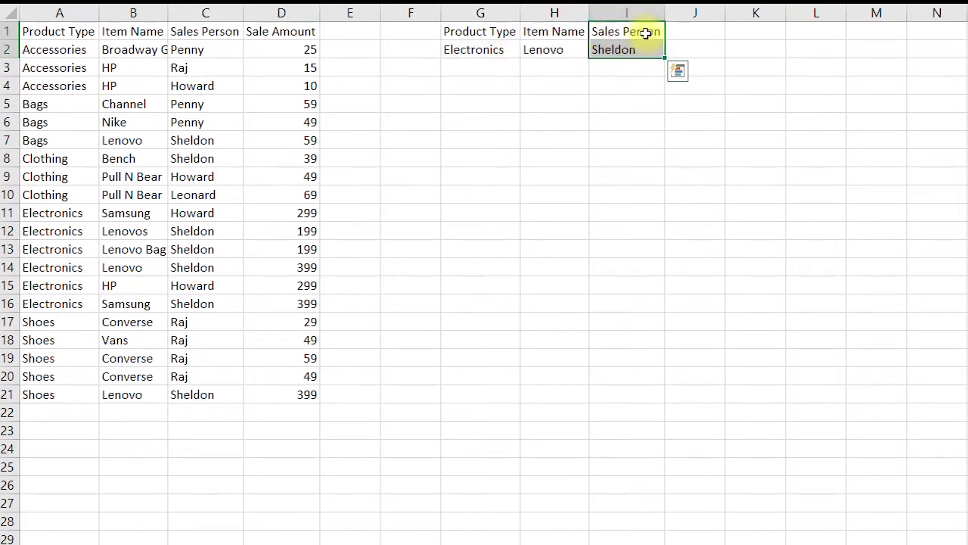
{"action": "left_click", "coordinate": [156, 193]}
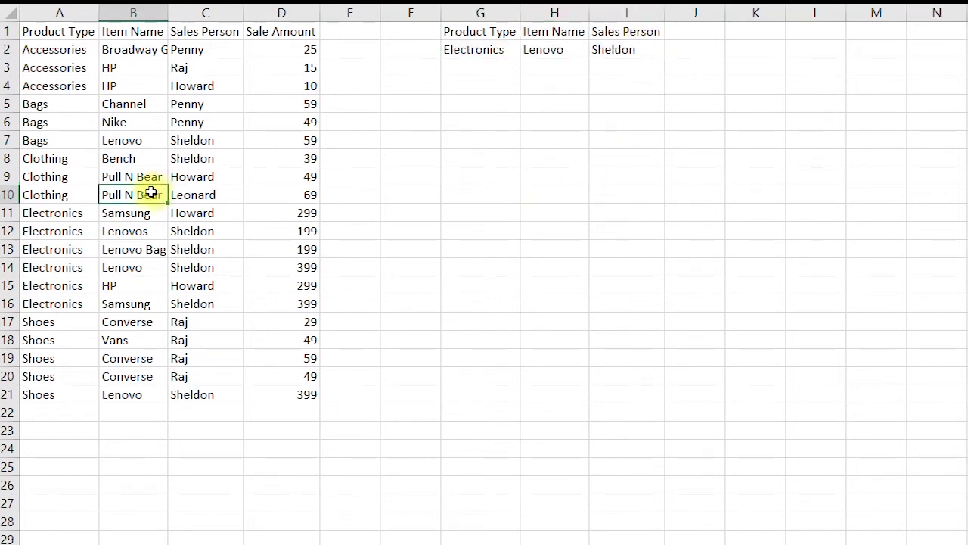
{"action": "key", "text": "alt+a"}
{"action": "key", "text": "q"}
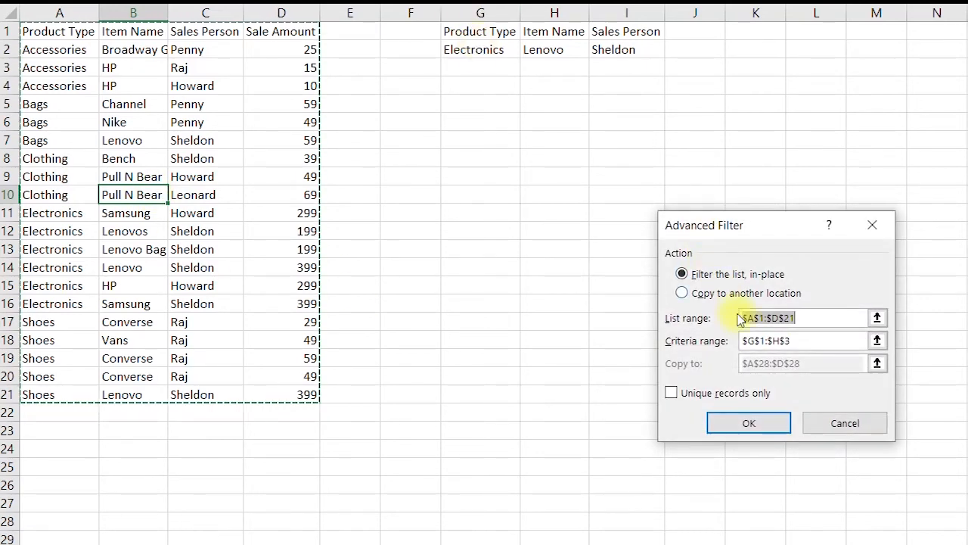
{"action": "left_click", "coordinate": [808, 341]}
{"action": "left_click_drag", "start_coordinate": [478, 31], "coordinate": [622, 51]}
{"action": "left_click", "coordinate": [748, 424]}
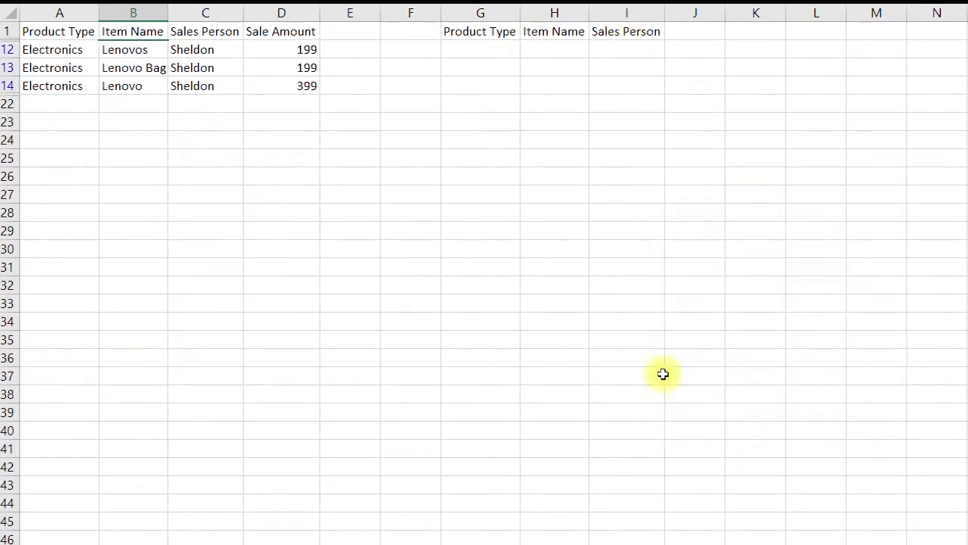
Examine the filtered rows and each column of the criteria block with its value
{"action": "mouse_move", "coordinate": [45, 32]}
{"action": "left_mouse_down"}
{"action": "mouse_move", "coordinate": [59, 48]}
{"action": "mouse_move", "coordinate": [299, 84]}
{"action": "left_mouse_up"}
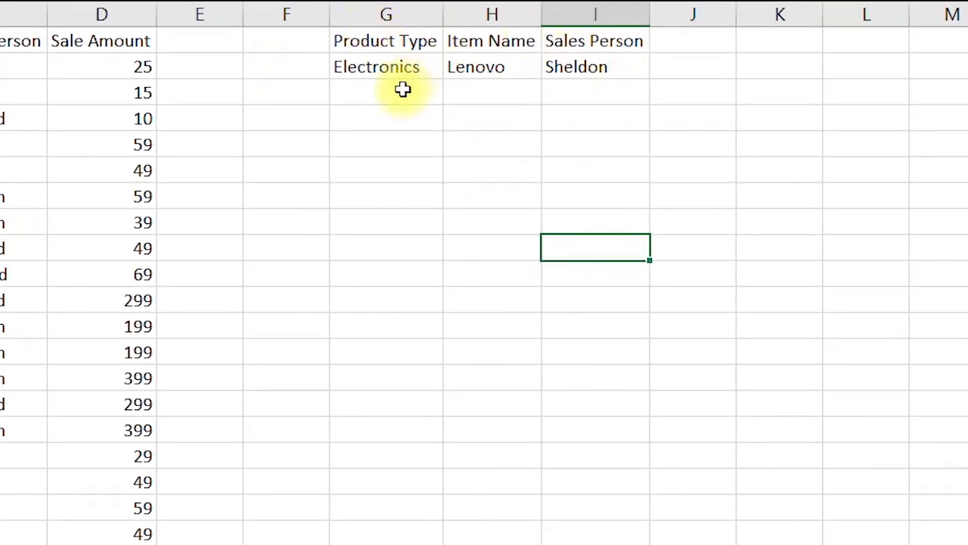
{"action": "left_click", "coordinate": [393, 43]}
{"action": "left_click_drag", "start_coordinate": [392, 43], "coordinate": [391, 61]}
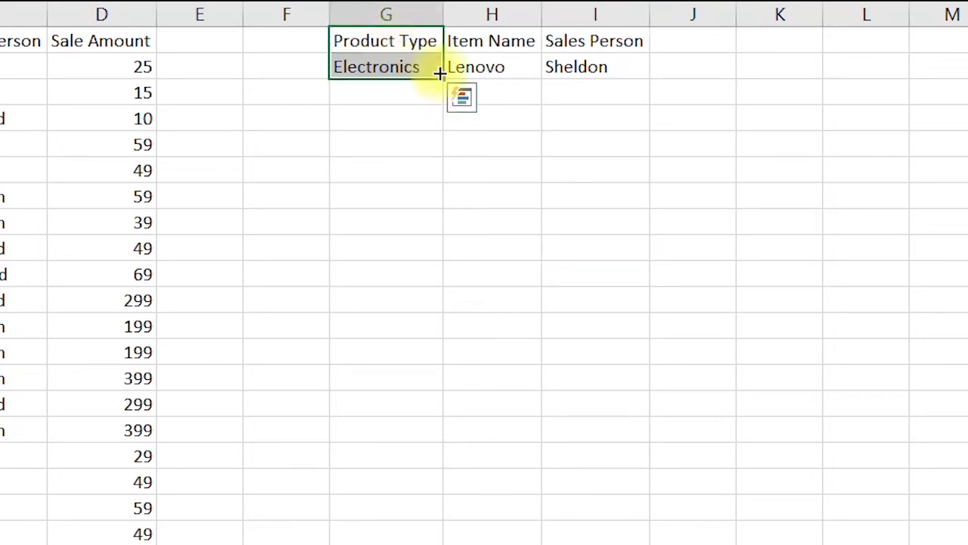
{"action": "left_click", "coordinate": [482, 43]}
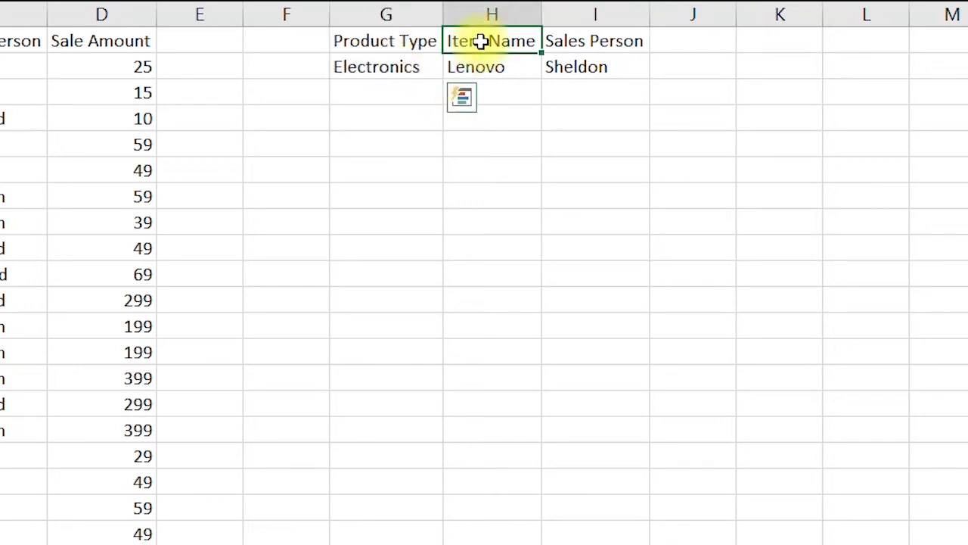
{"action": "left_click_drag", "start_coordinate": [481, 43], "coordinate": [485, 67]}
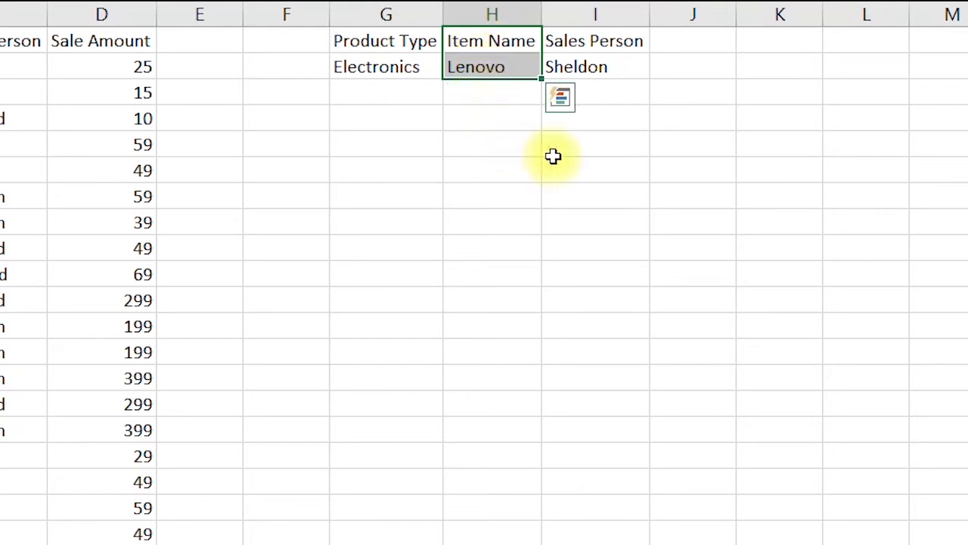
{"action": "left_click", "coordinate": [600, 44]}
{"action": "left_click_drag", "start_coordinate": [599, 46], "coordinate": [602, 67]}
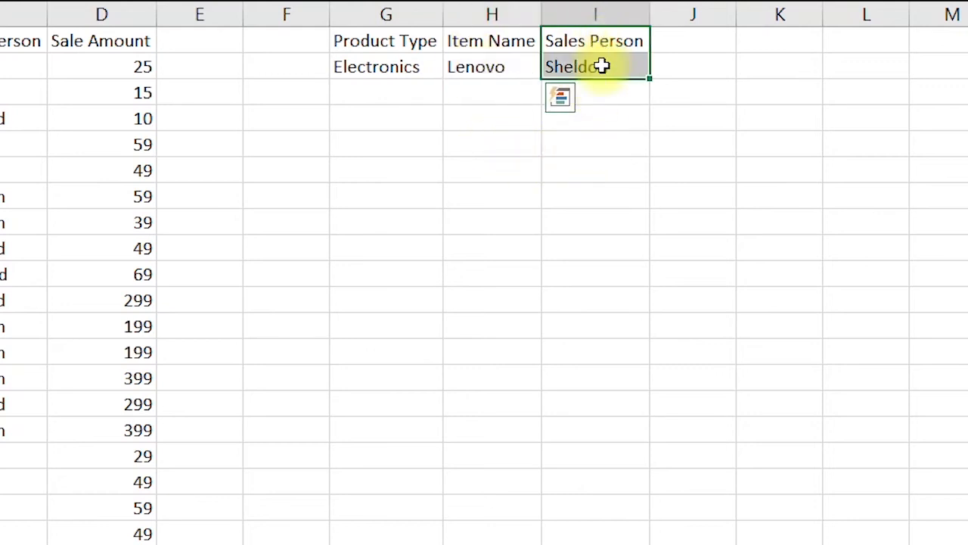
Copy Clothing, Pull N Bear and Leonard from the table into a second criteria row beneath the existing criteria
{"action": "left_click", "coordinate": [74, 196]}
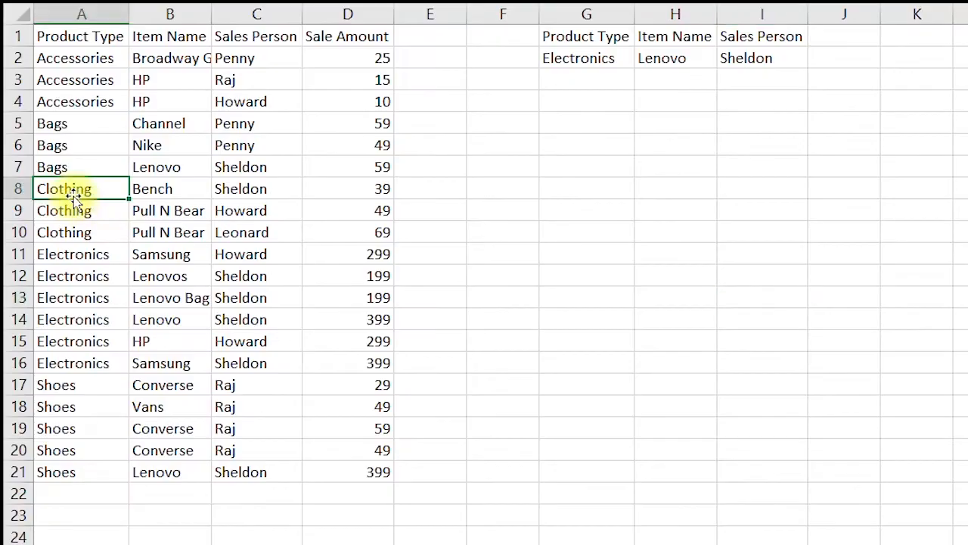
{"action": "key", "text": "ctrl+c"}
{"action": "left_click", "coordinate": [608, 74]}
{"action": "key", "text": "ctrl+v"}
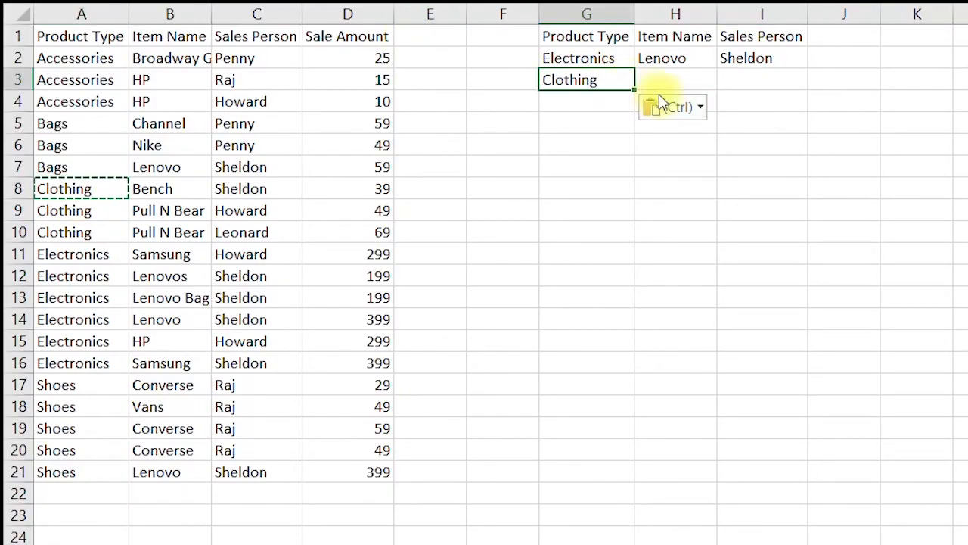
{"action": "left_click", "coordinate": [185, 210]}
{"action": "key", "text": "ctrl+c"}
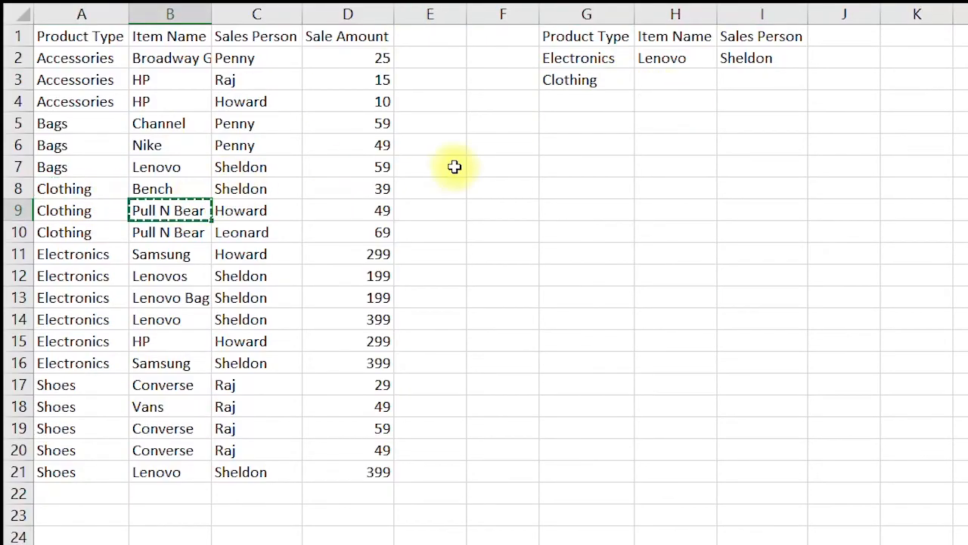
{"action": "left_click", "coordinate": [685, 78]}
{"action": "key", "text": "ctrl+v"}
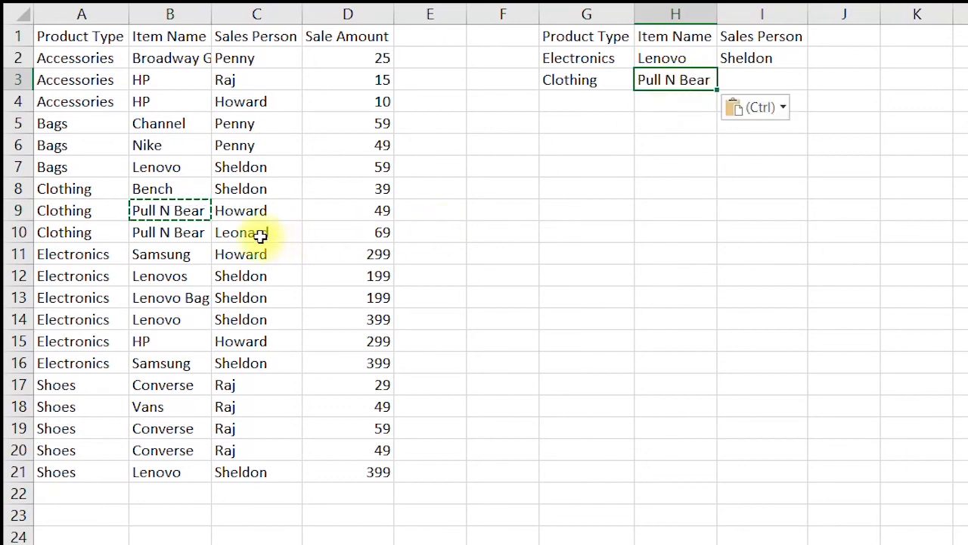
{"action": "left_click", "coordinate": [260, 236]}
{"action": "key", "text": "ctrl+c"}
{"action": "left_click", "coordinate": [744, 80]}
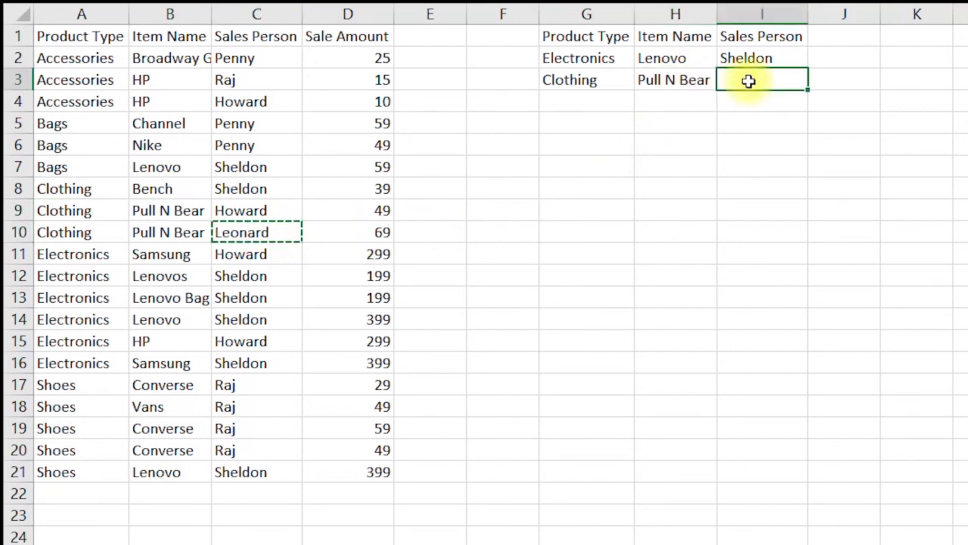
{"action": "key", "text": "ctrl+v"}
Run Advanced Filter in place with the two-row criteria range Sheet1!$G$1:$I$3
{"action": "left_click", "coordinate": [748, 233]}
{"action": "left_click", "coordinate": [262, 210]}
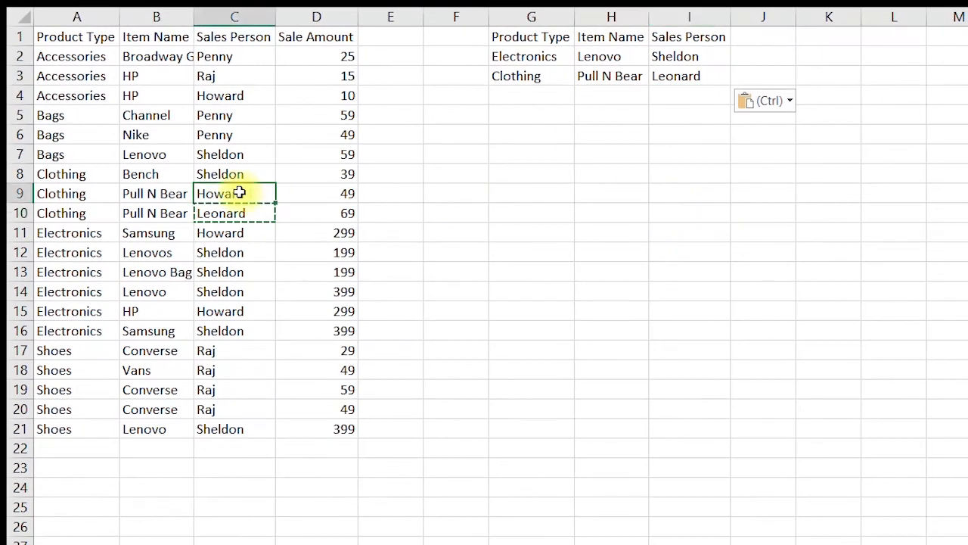
{"action": "key", "text": "alt+a+q"}
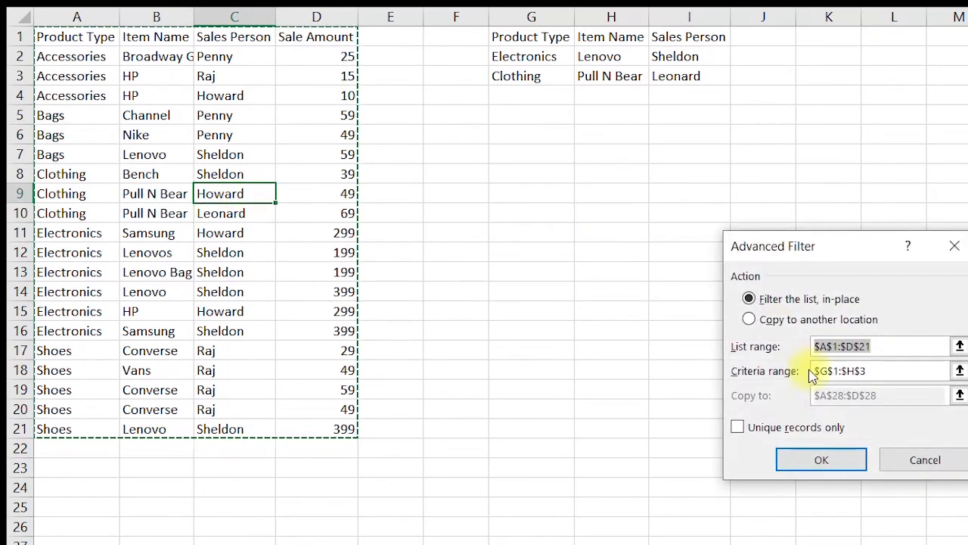
{"action": "left_click", "coordinate": [924, 371]}
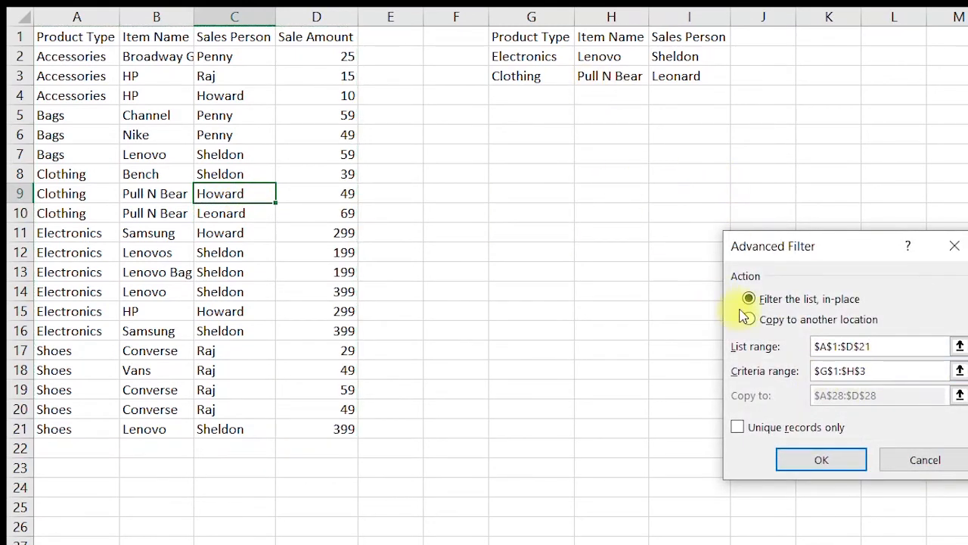
{"action": "left_click_drag", "start_coordinate": [529, 37], "coordinate": [675, 74]}
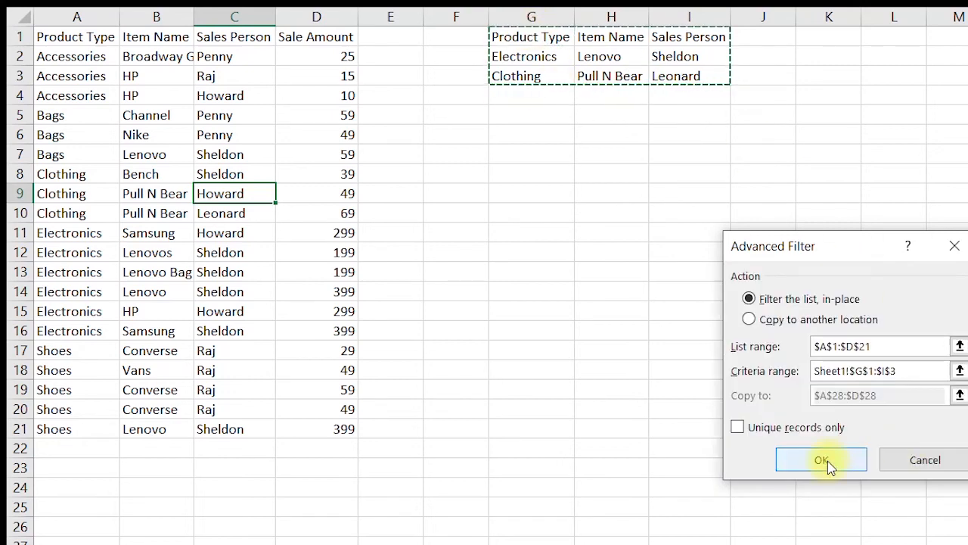
{"action": "left_click", "coordinate": [827, 461]}
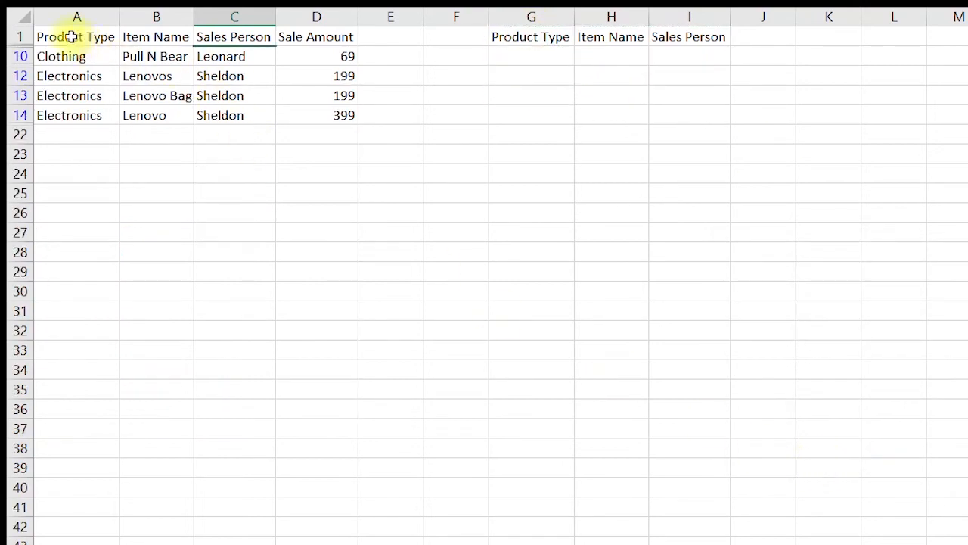
Enter >=199 as the Sale Amount criterion in the Clothing / Pull N Bear criteria row
{"action": "left_click_drag", "start_coordinate": [76, 34], "coordinate": [340, 108]}
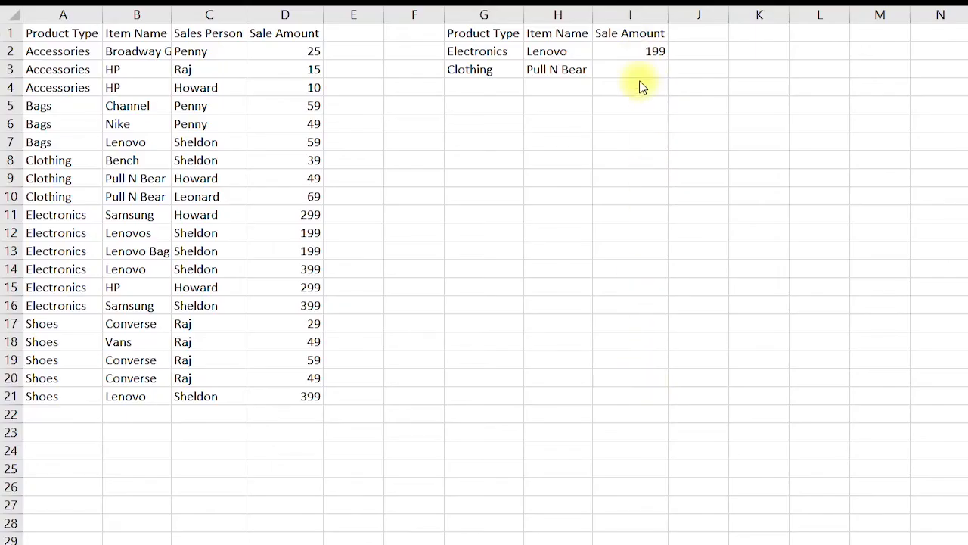
{"action": "left_click", "coordinate": [643, 51]}
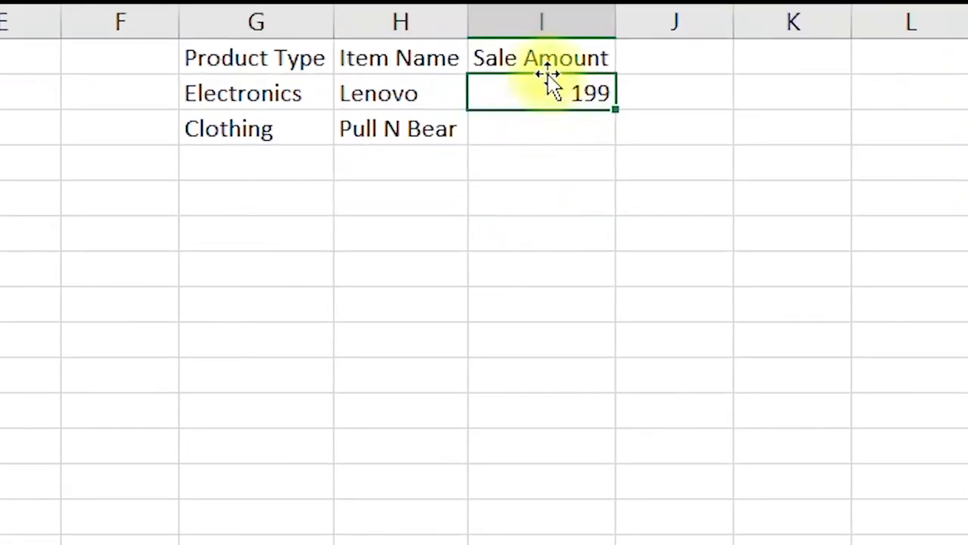
{"action": "left_click_drag", "start_coordinate": [548, 71], "coordinate": [556, 123]}
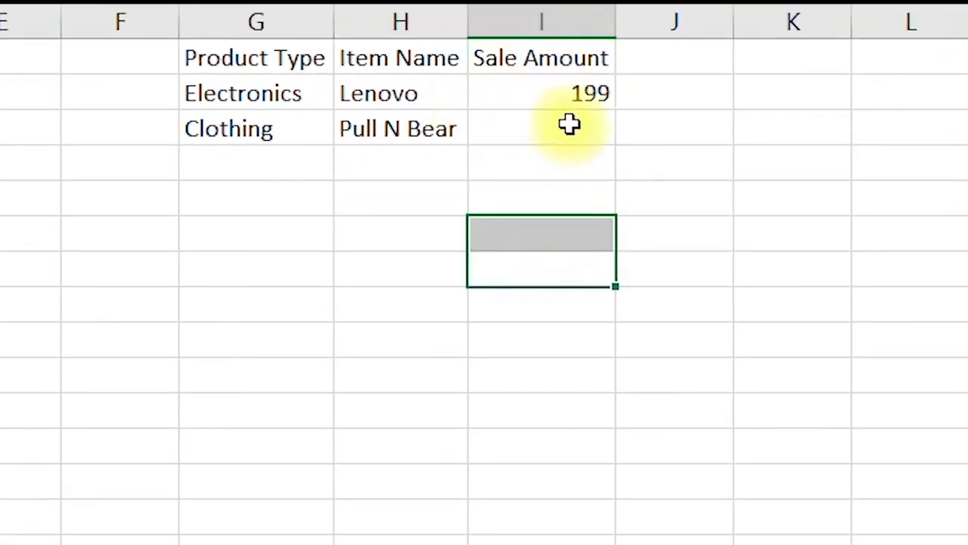
{"action": "left_click", "coordinate": [569, 125]}
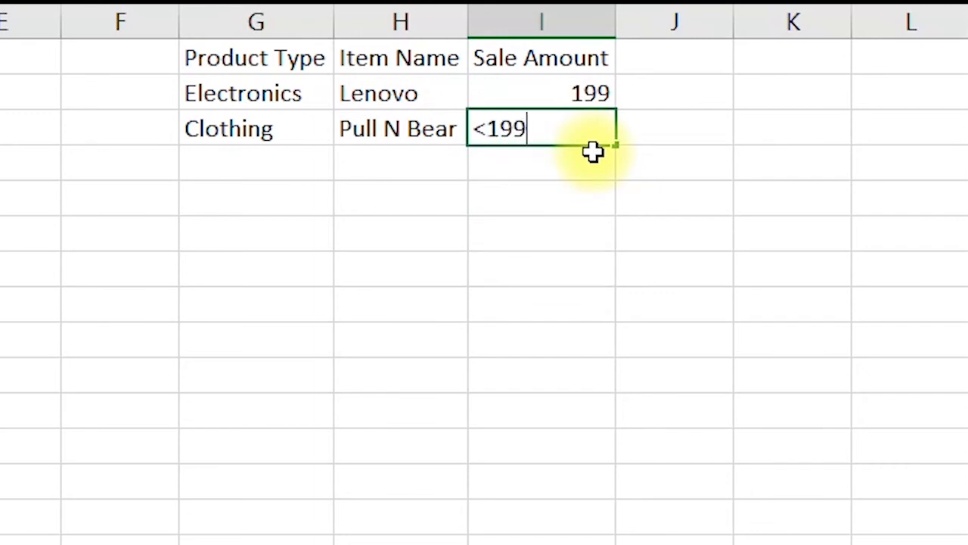
{"action": "key", "text": "BackSpace"}
{"action": "key", "text": "BackSpace"}
{"action": "key", "text": "BackSpace"}
{"action": "key", "text": "BackSpace"}
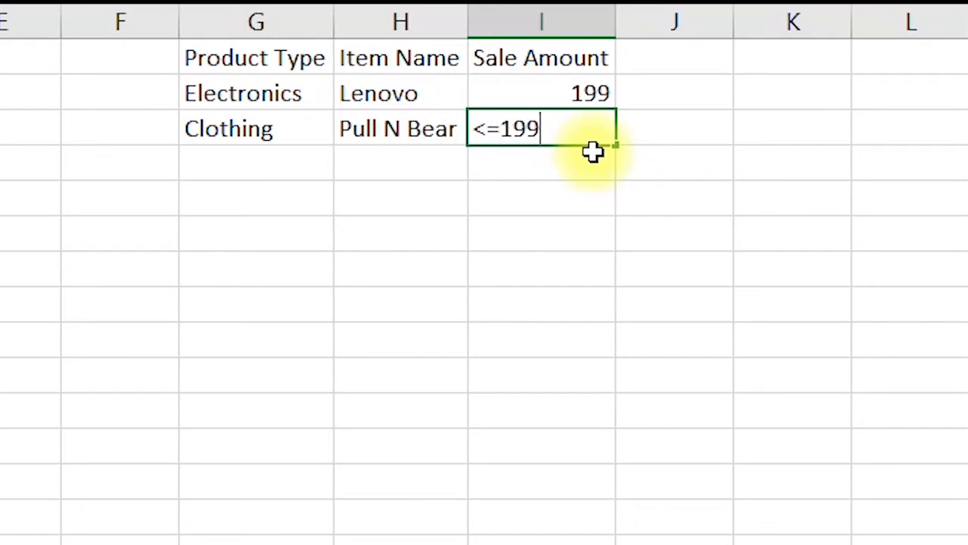
{"action": "type", "text": ">=19"}
{"action": "type", "text": "9"}
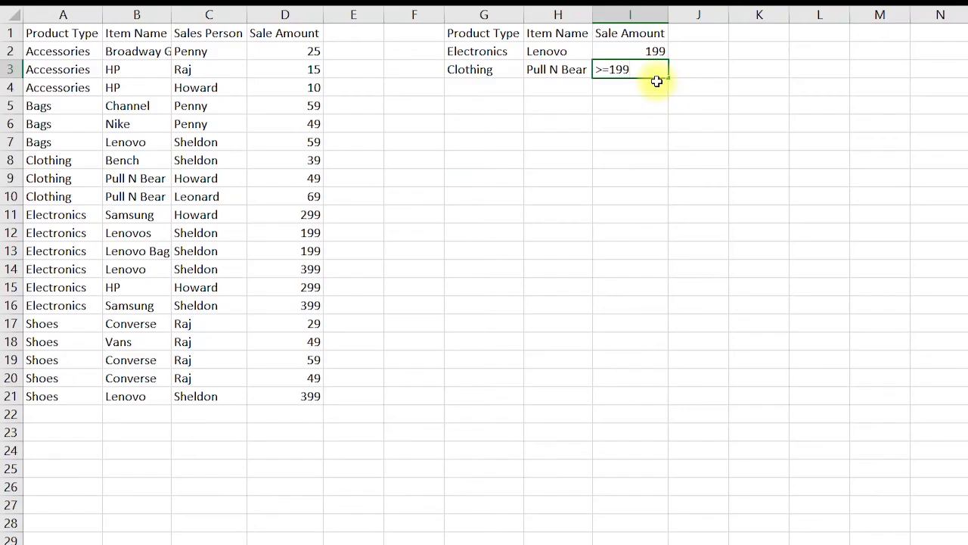
{"action": "key", "text": "Return"}
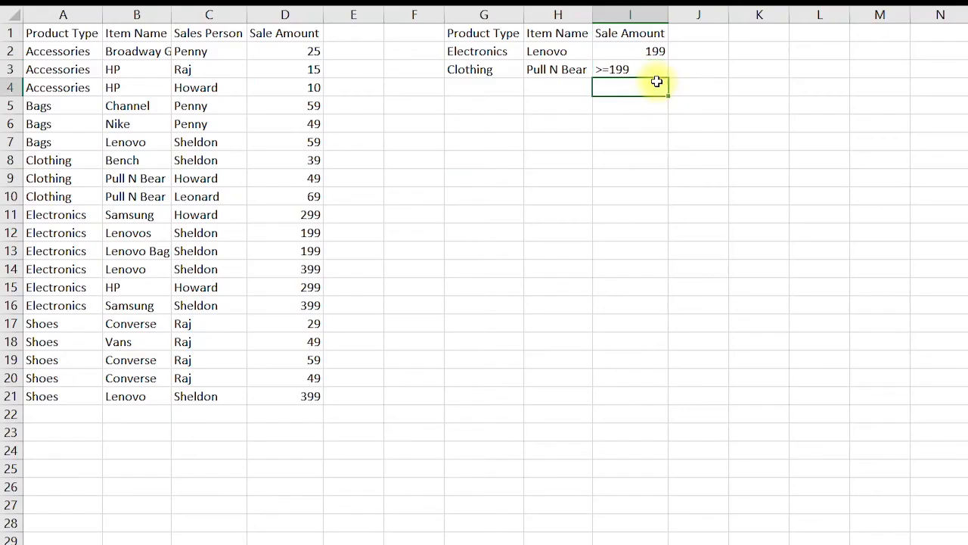
Run Advanced Filter in place with the Product Type, Item Name and Sale Amount criteria range G1:I3
{"action": "left_click", "coordinate": [245, 216]}
{"action": "key", "text": "alt+a+q"}
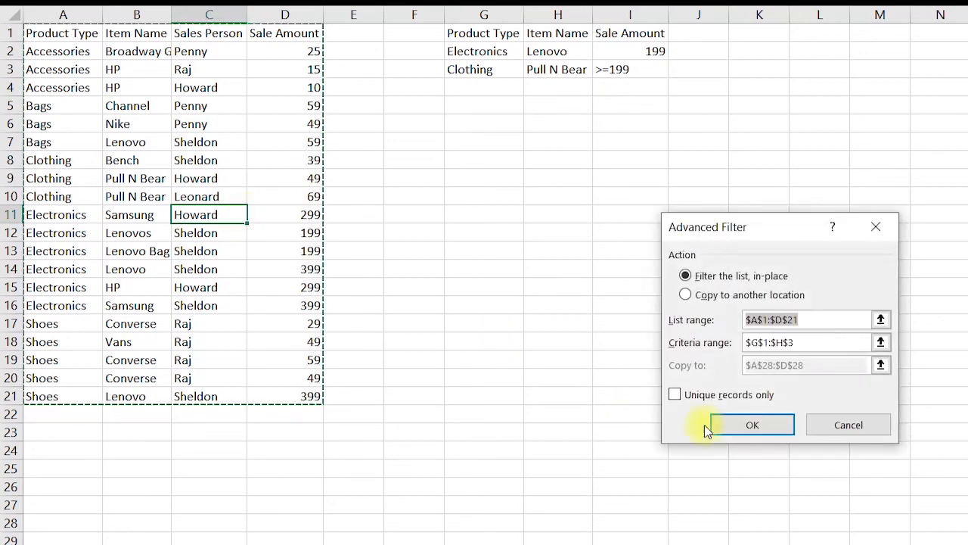
{"action": "left_click", "coordinate": [804, 344]}
{"action": "left_click_drag", "start_coordinate": [489, 35], "coordinate": [630, 70]}
{"action": "left_click", "coordinate": [753, 425]}
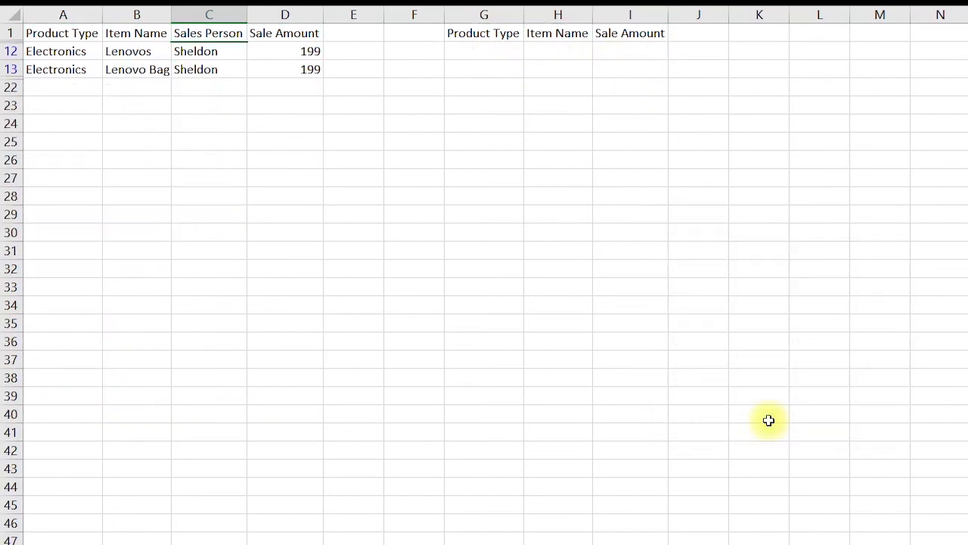
Enter the wildcard *Bear as the Item Name criterion next to Clothing
{"action": "left_click_drag", "start_coordinate": [132, 51], "coordinate": [298, 72]}
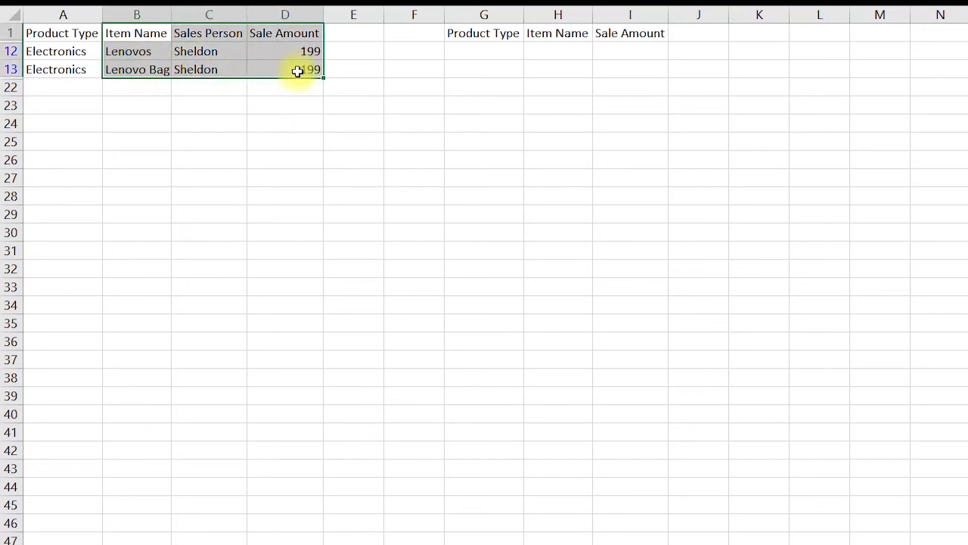
{"action": "left_click", "coordinate": [286, 182]}
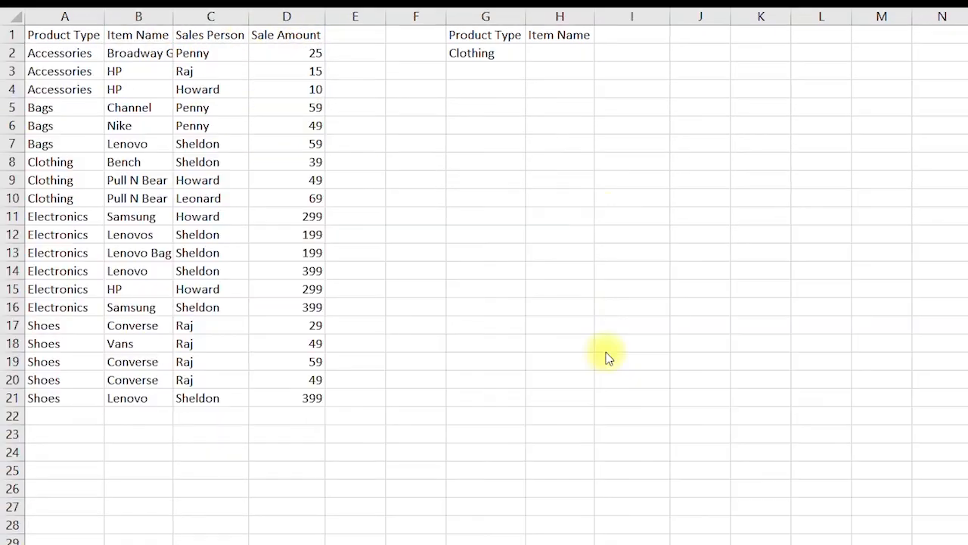
{"action": "left_click", "coordinate": [554, 55]}
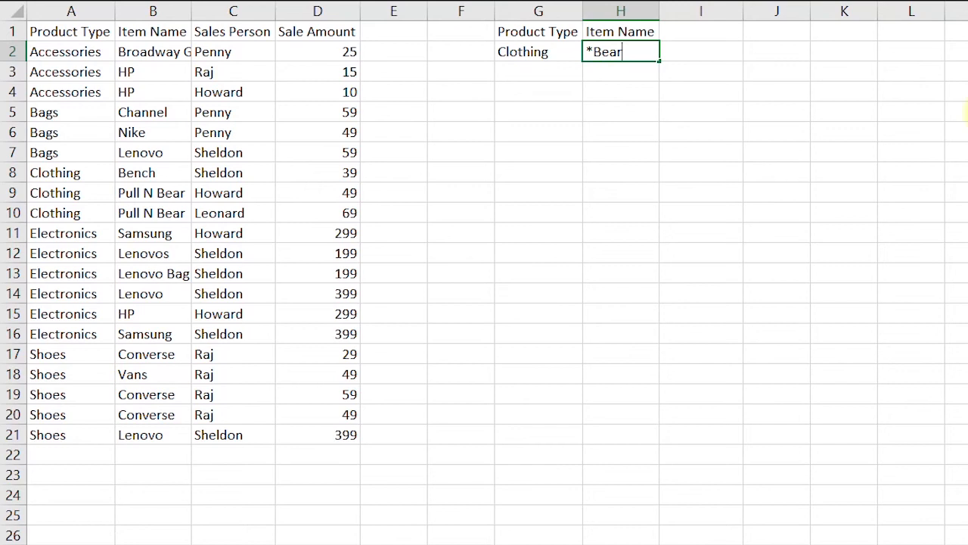
{"action": "left_click", "coordinate": [515, 168]}
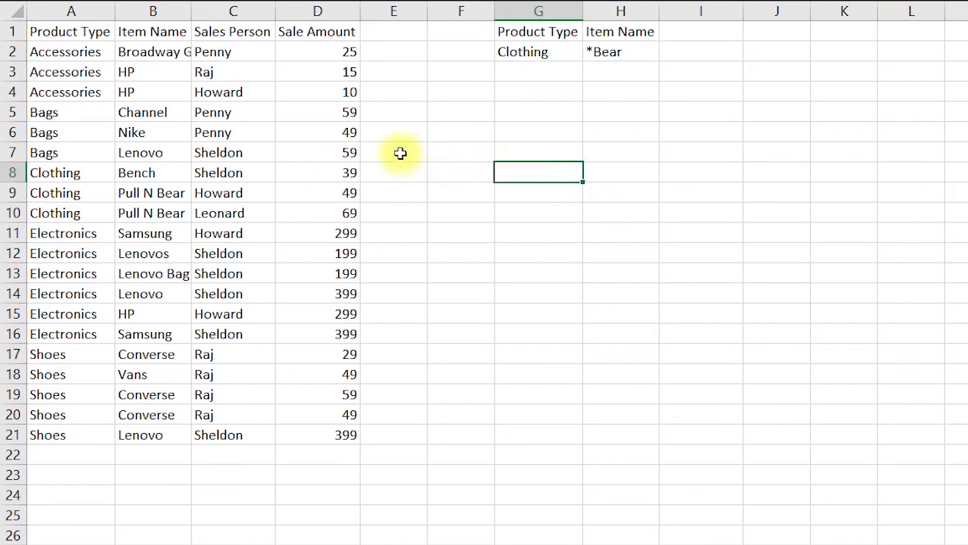
Run Advanced Filter in place with the Product Type and Item Name criteria range G1:H2
{"action": "left_click", "coordinate": [225, 228]}
{"action": "key", "text": "alt+a"}
{"action": "key", "text": "q"}
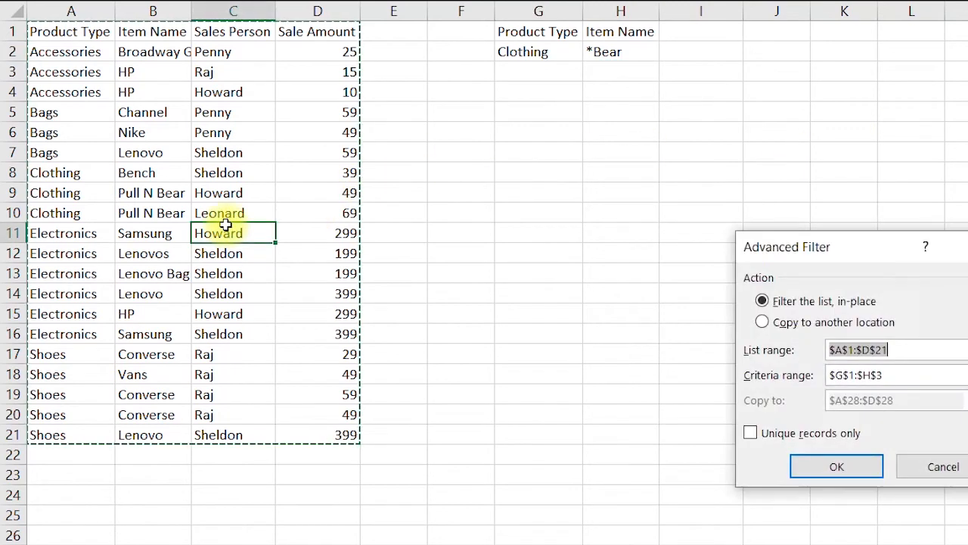
{"action": "left_click", "coordinate": [823, 375]}
{"action": "left_click_drag", "start_coordinate": [454, 40], "coordinate": [556, 53]}
{"action": "left_click", "coordinate": [784, 466]}
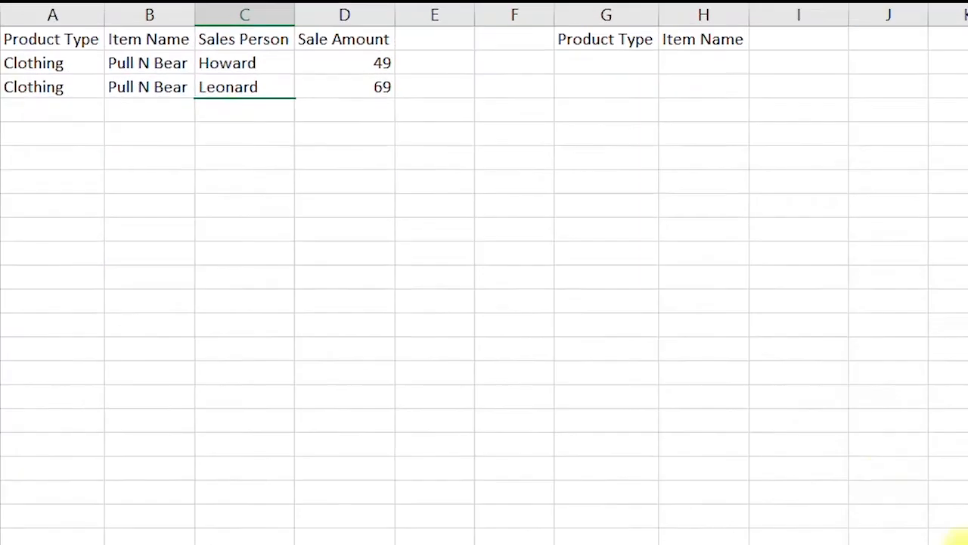
Examine the filtered rows and their Item Name values
{"action": "left_click_drag", "start_coordinate": [85, 35], "coordinate": [534, 102]}
{"action": "left_click", "coordinate": [217, 73]}
{"action": "left_click_drag", "start_coordinate": [217, 73], "coordinate": [220, 97]}
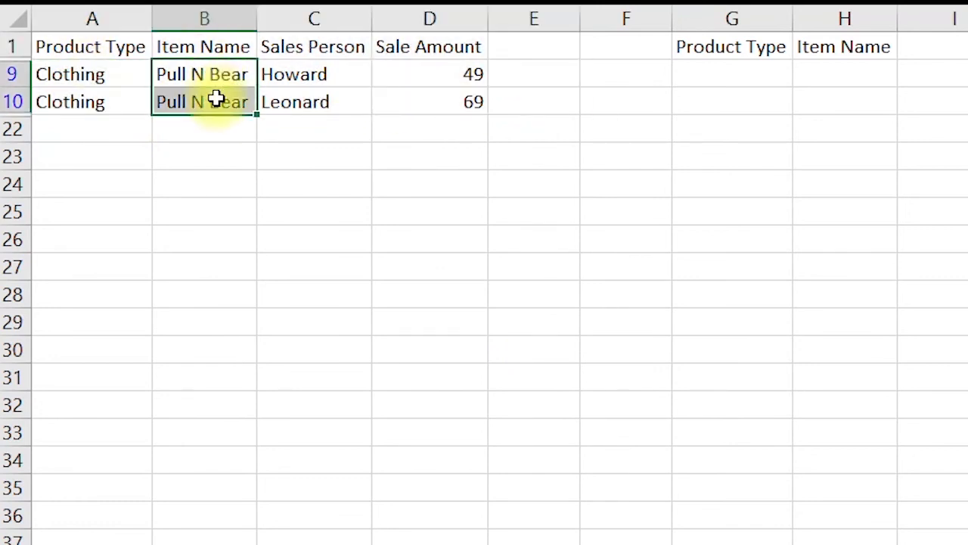